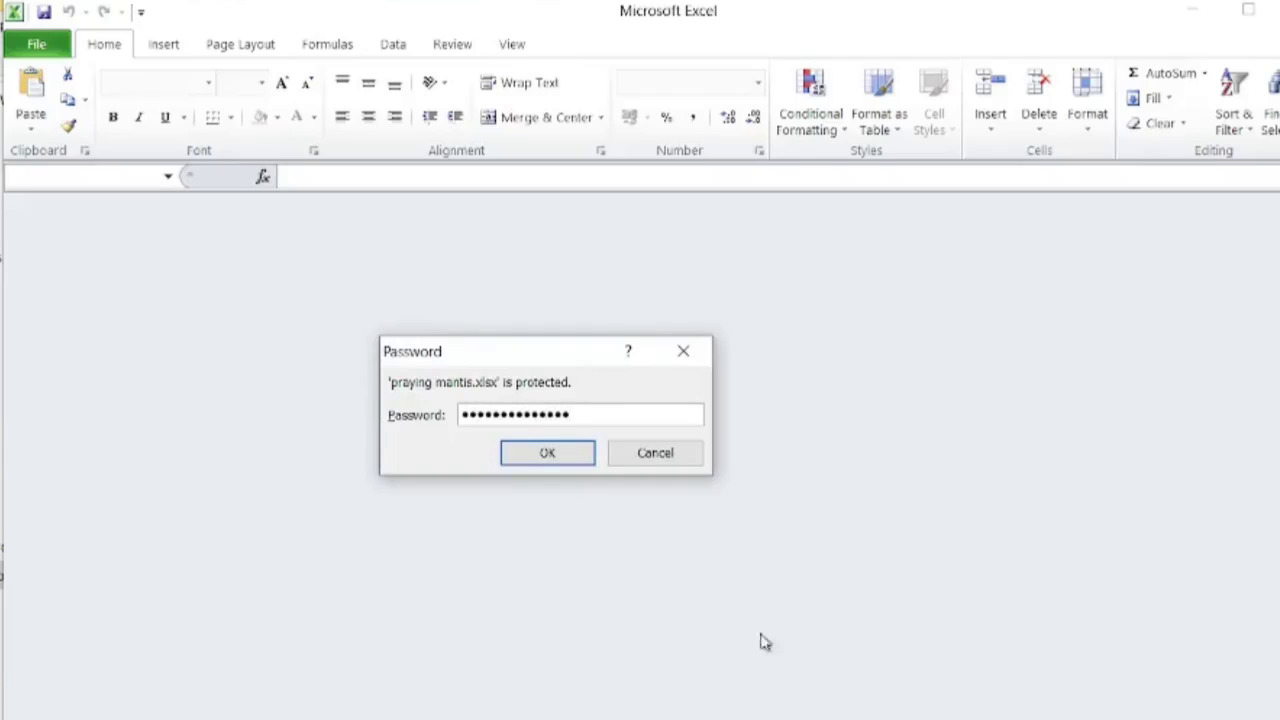
Unlock the praying mantis workbook with its password and password-protect the sheet.
{"action": "left_click", "coordinate": [569, 450]}
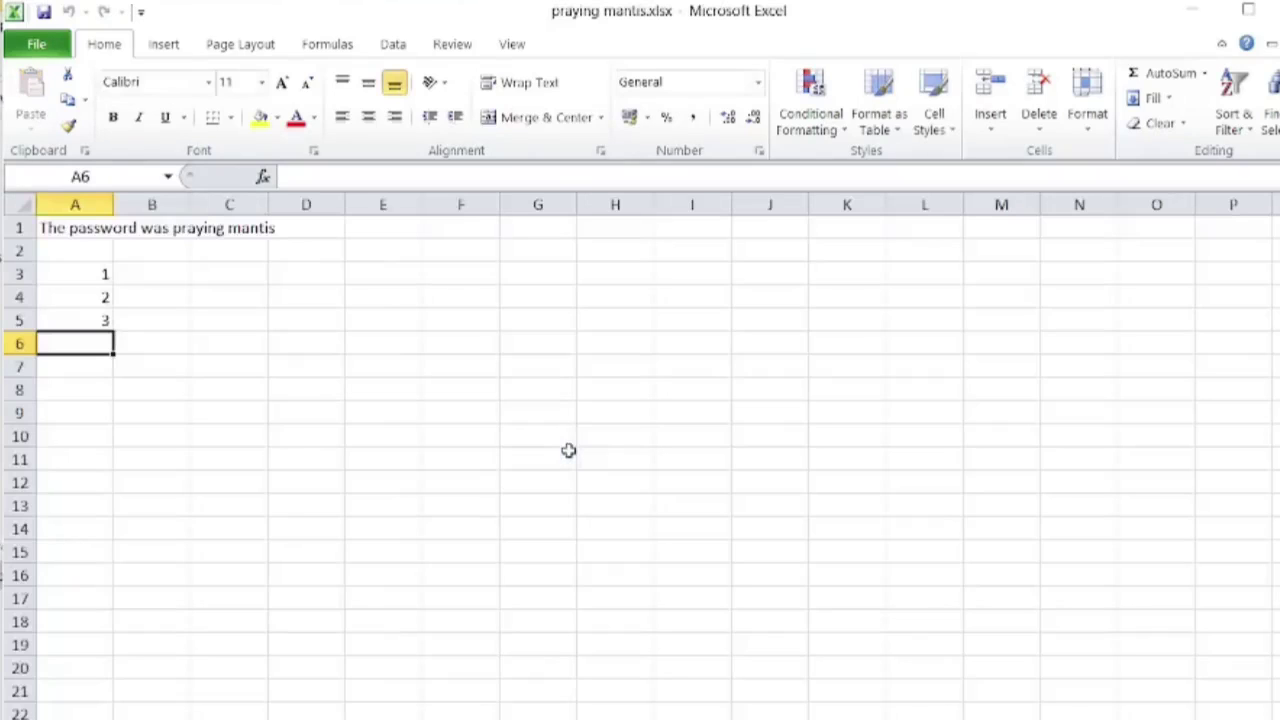
{"action": "right_click", "coordinate": [120, 691]}
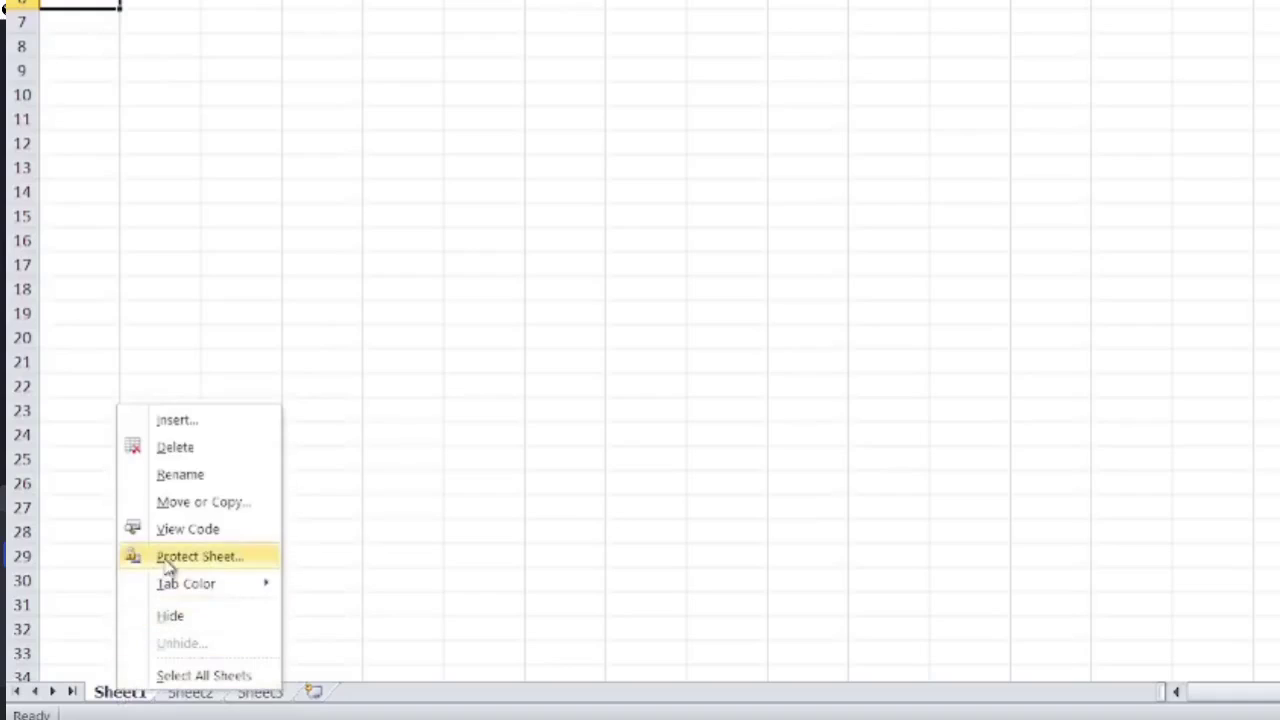
{"action": "left_click", "coordinate": [166, 566]}
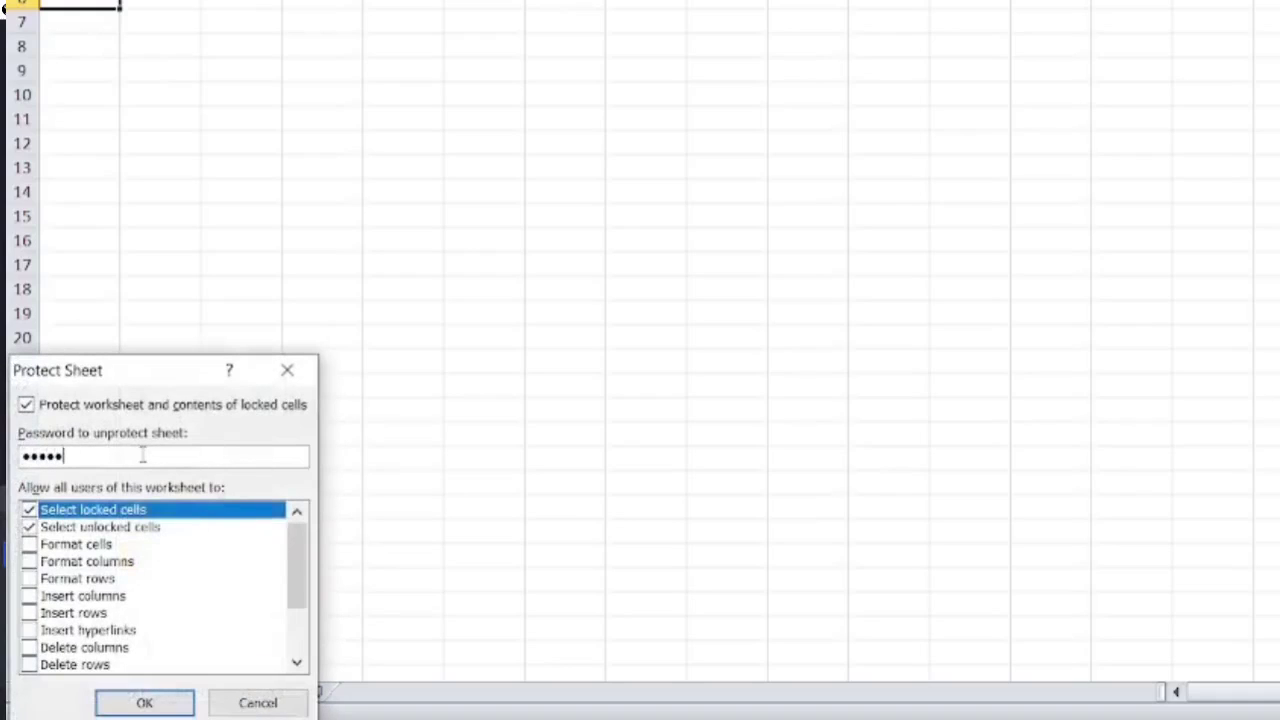
{"action": "left_click", "coordinate": [145, 701]}
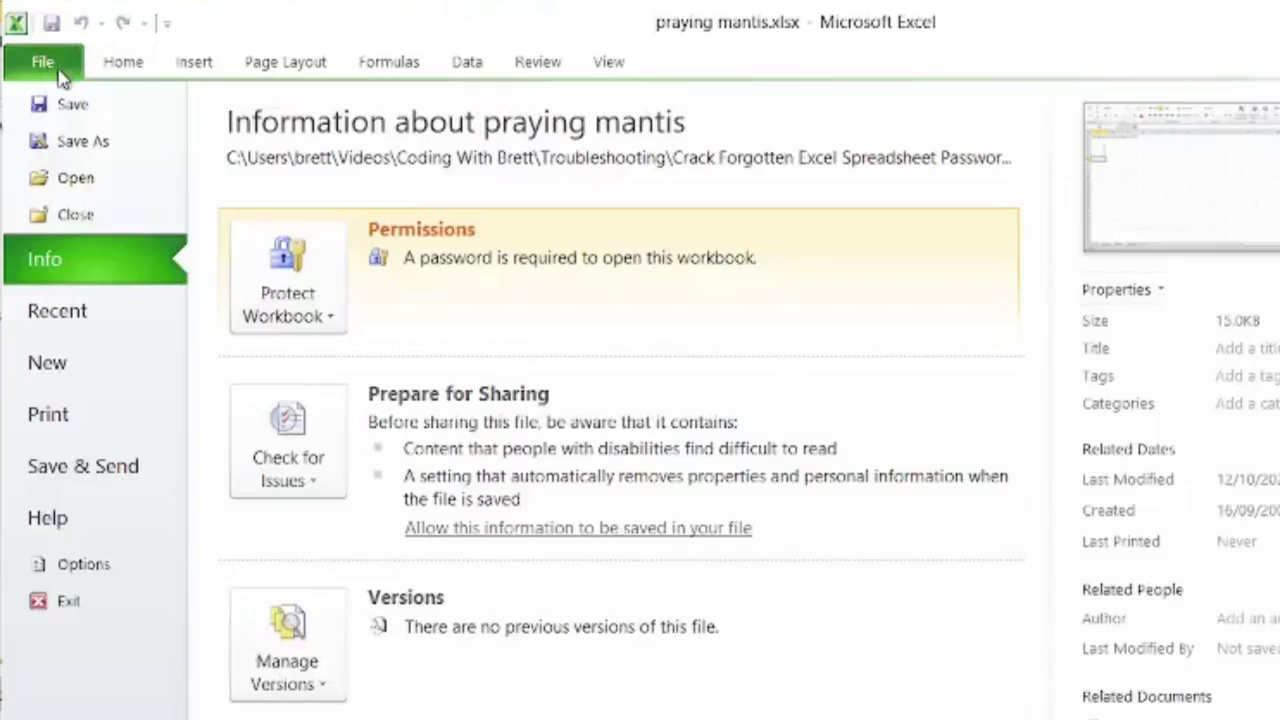
Bring up workbook encryption via Protect Workbook's Encrypt with Password option.
{"action": "left_click", "coordinate": [322, 318]}
{"action": "left_click", "coordinate": [318, 458]}
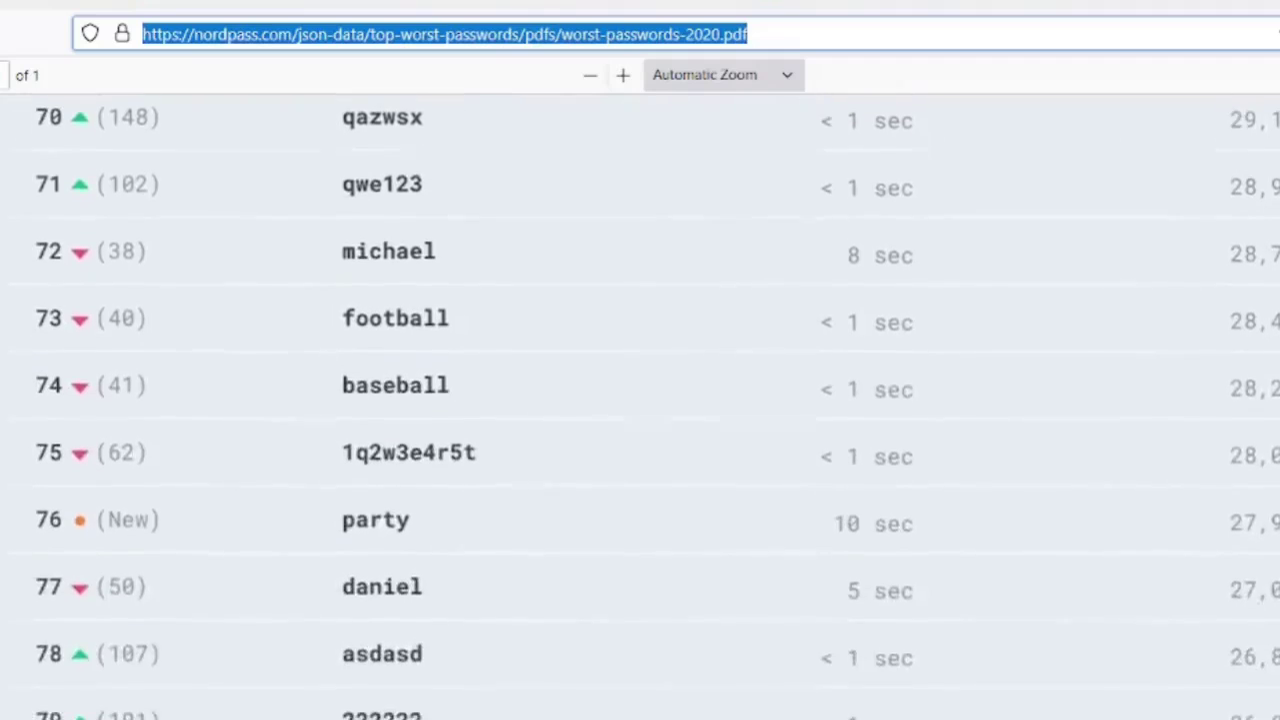
{"action": "scroll", "coordinate": [640, 400], "scroll_direction": "down", "scroll_amount": 3}
{"action": "scroll", "coordinate": [640, 400], "scroll_direction": "down", "scroll_amount": 2}
{"action": "scroll", "coordinate": [640, 400], "scroll_direction": "down", "scroll_amount": 2}
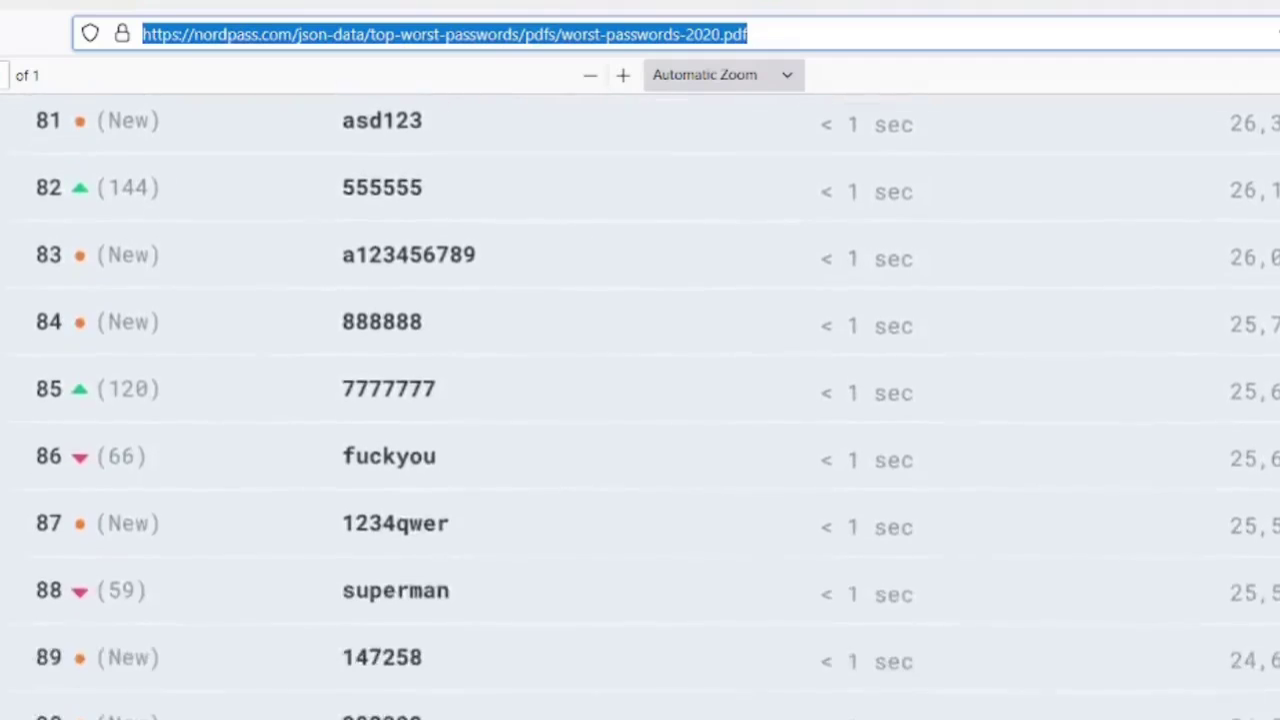
{"action": "scroll", "coordinate": [640, 400], "scroll_direction": "down", "scroll_amount": 3}
{"action": "scroll", "coordinate": [640, 400], "scroll_direction": "down", "scroll_amount": 2}
{"action": "scroll", "coordinate": [640, 400], "scroll_direction": "down", "scroll_amount": 3}
{"action": "scroll", "coordinate": [640, 400], "scroll_direction": "down", "scroll_amount": 1}
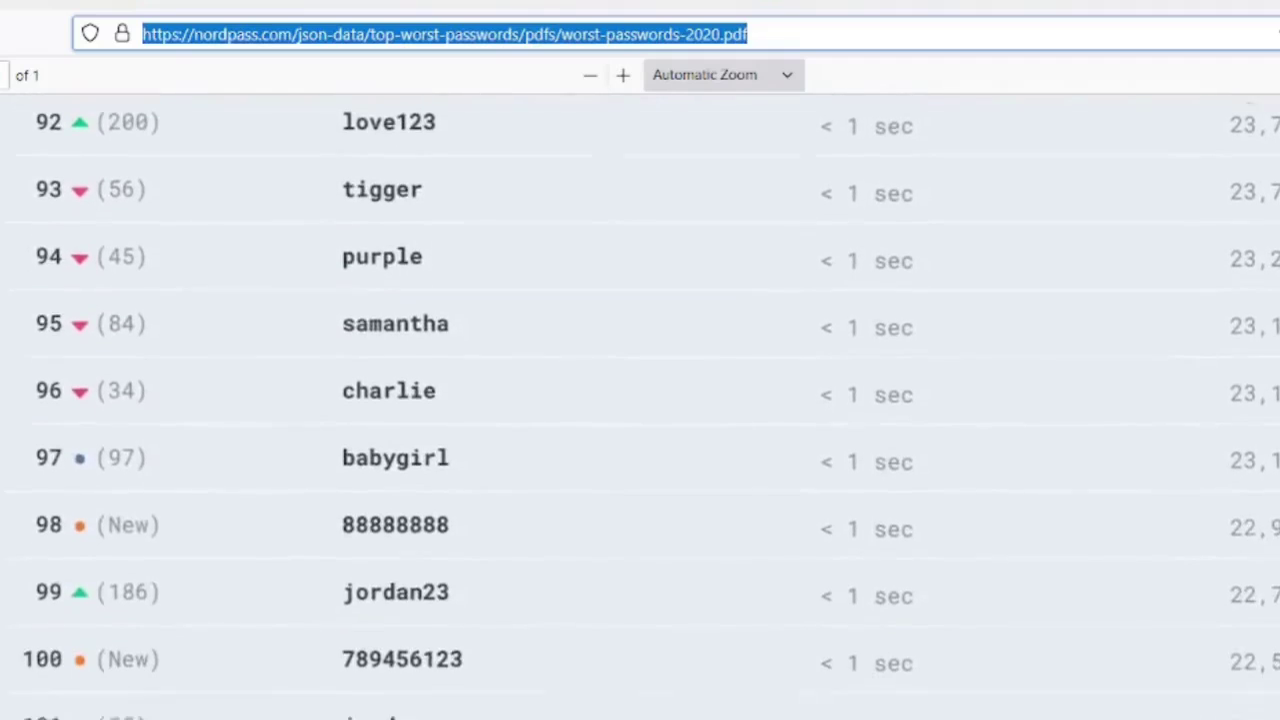
{"action": "scroll", "coordinate": [640, 400], "scroll_direction": "down", "scroll_amount": 3}
{"action": "scroll", "coordinate": [640, 400], "scroll_direction": "down", "scroll_amount": 1}
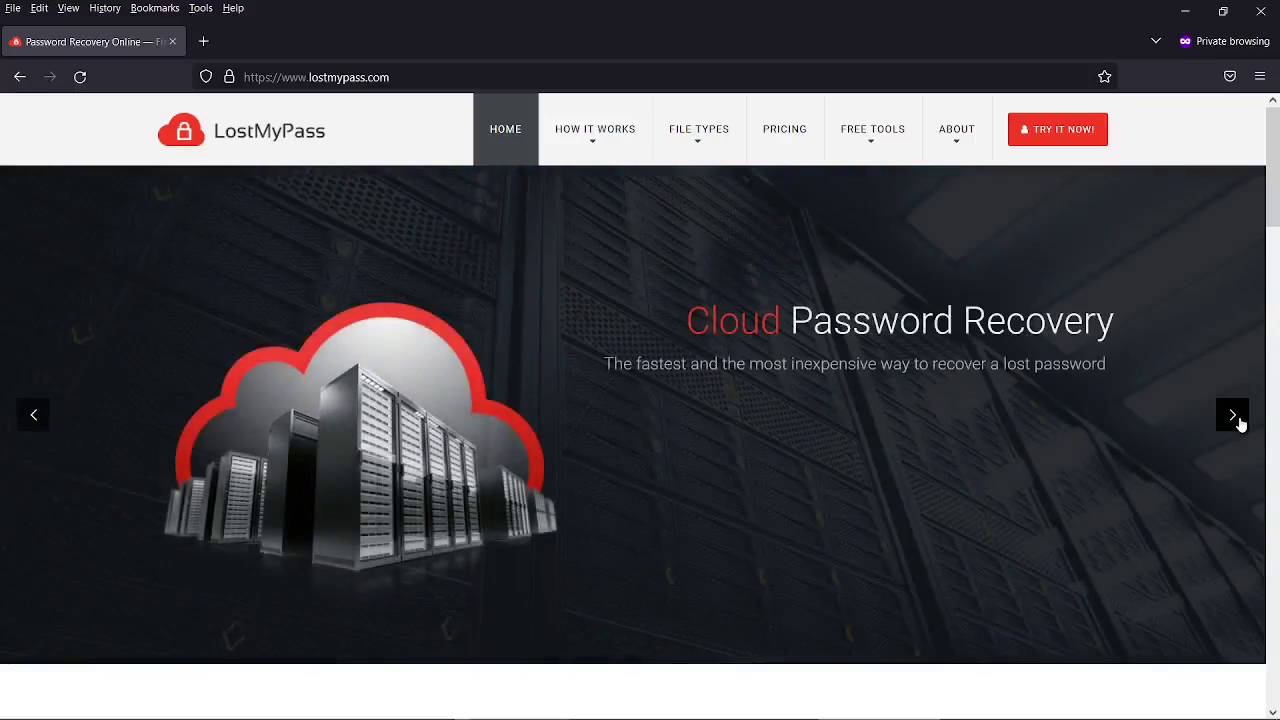
Advance the LostMyPass homepage slider two slides, past Supported File Formats.
{"action": "left_click", "coordinate": [1240, 424]}
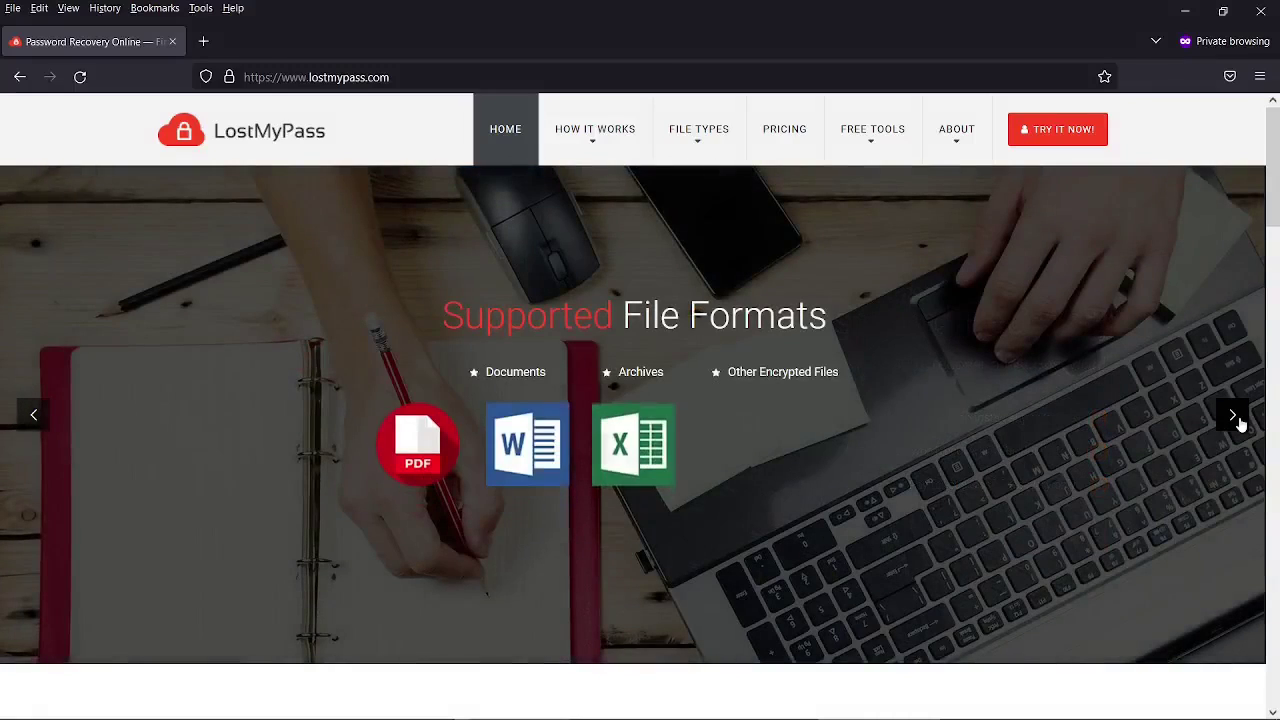
{"action": "left_click", "coordinate": [1240, 424]}
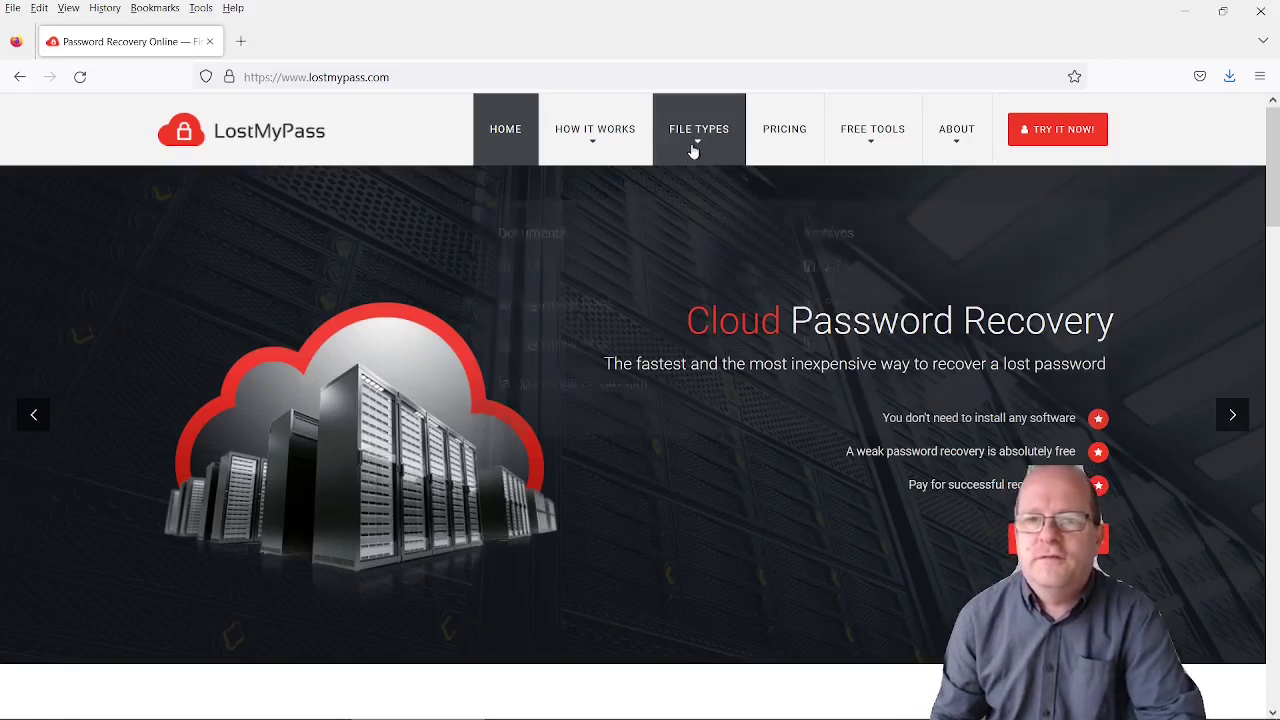
{"action": "mouse_move", "coordinate": [699, 129]}
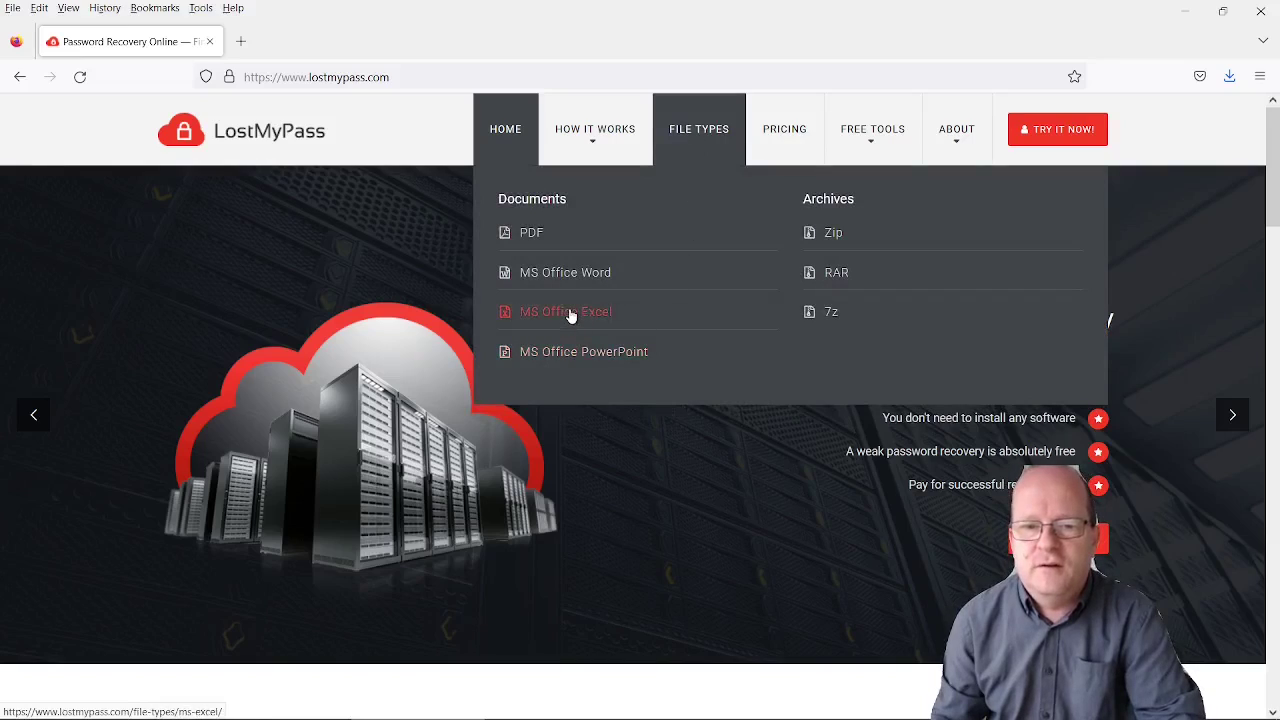
Upload praying mantis.xlsx to LostMyPass Excel recovery after passing the reCAPTCHA.
{"action": "left_click", "coordinate": [569, 311]}
{"action": "scroll", "coordinate": [550, 400], "scroll_direction": "down", "scroll_amount": 2}
{"action": "left_click", "coordinate": [529, 452]}
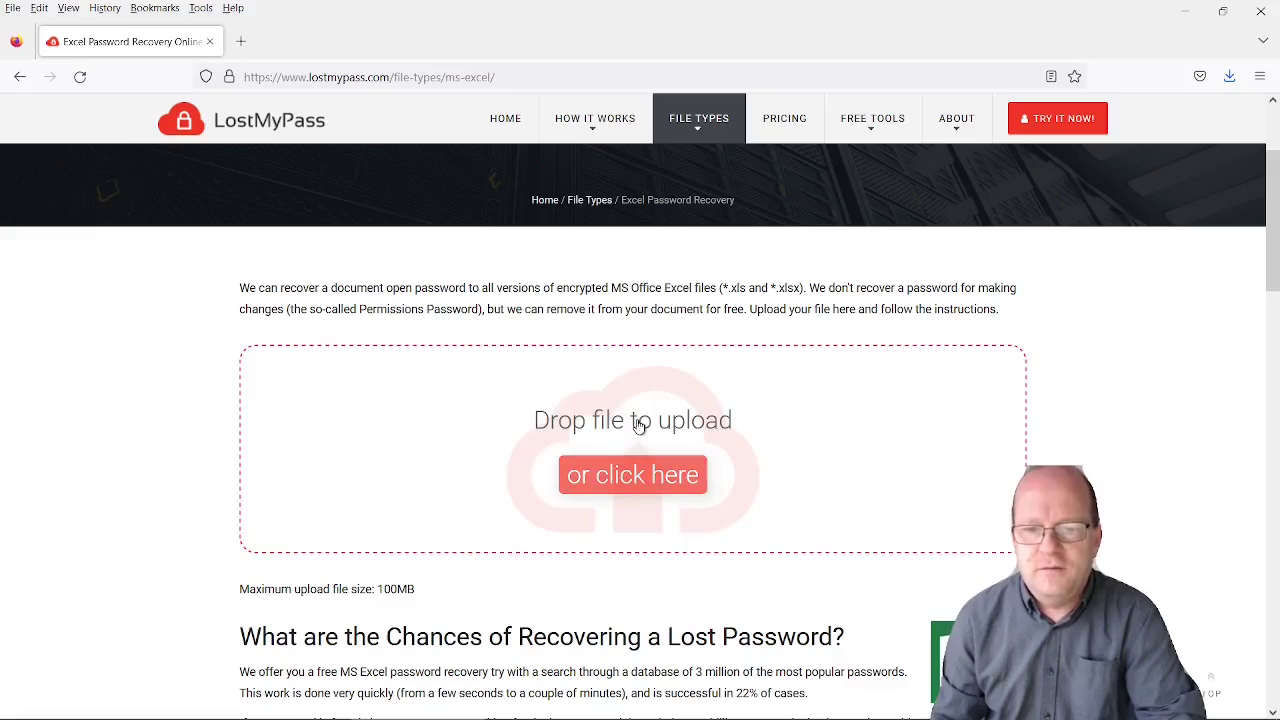
{"action": "left_click", "coordinate": [632, 472]}
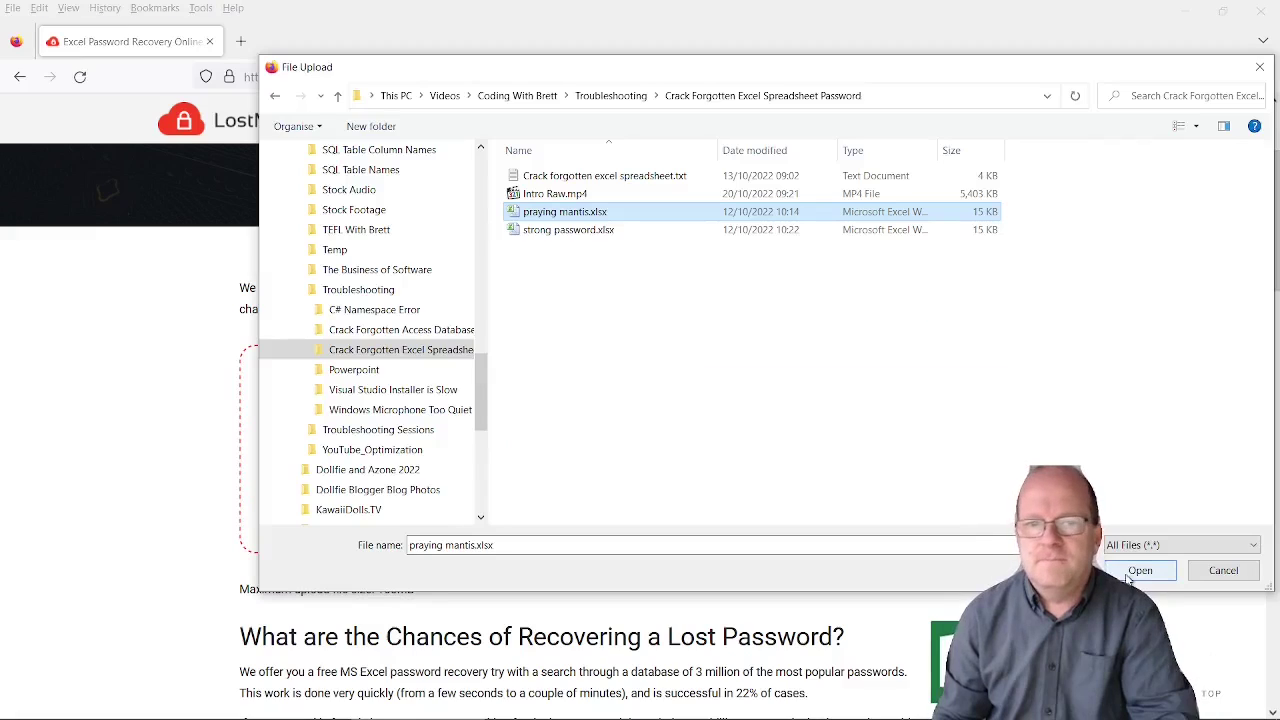
{"action": "left_click", "coordinate": [1130, 575]}
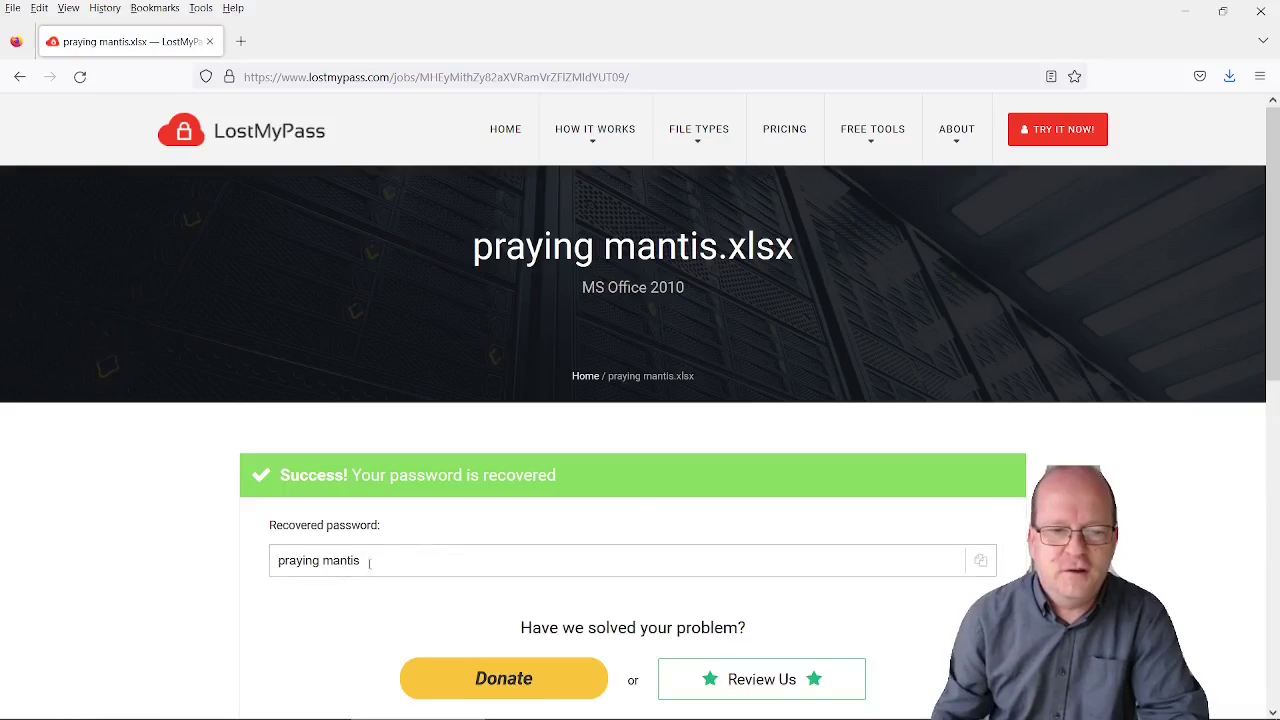
{"action": "left_click", "coordinate": [308, 560]}
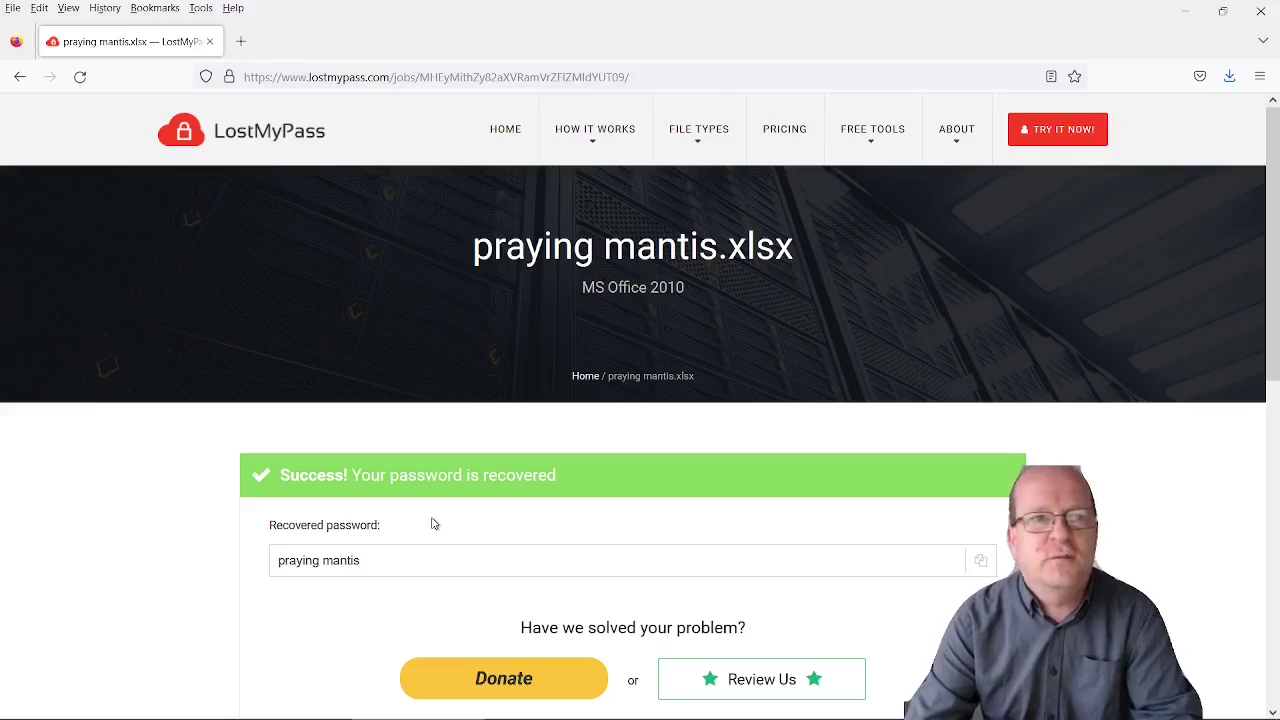
{"action": "scroll", "coordinate": [420, 490], "scroll_direction": "down", "scroll_amount": 3}
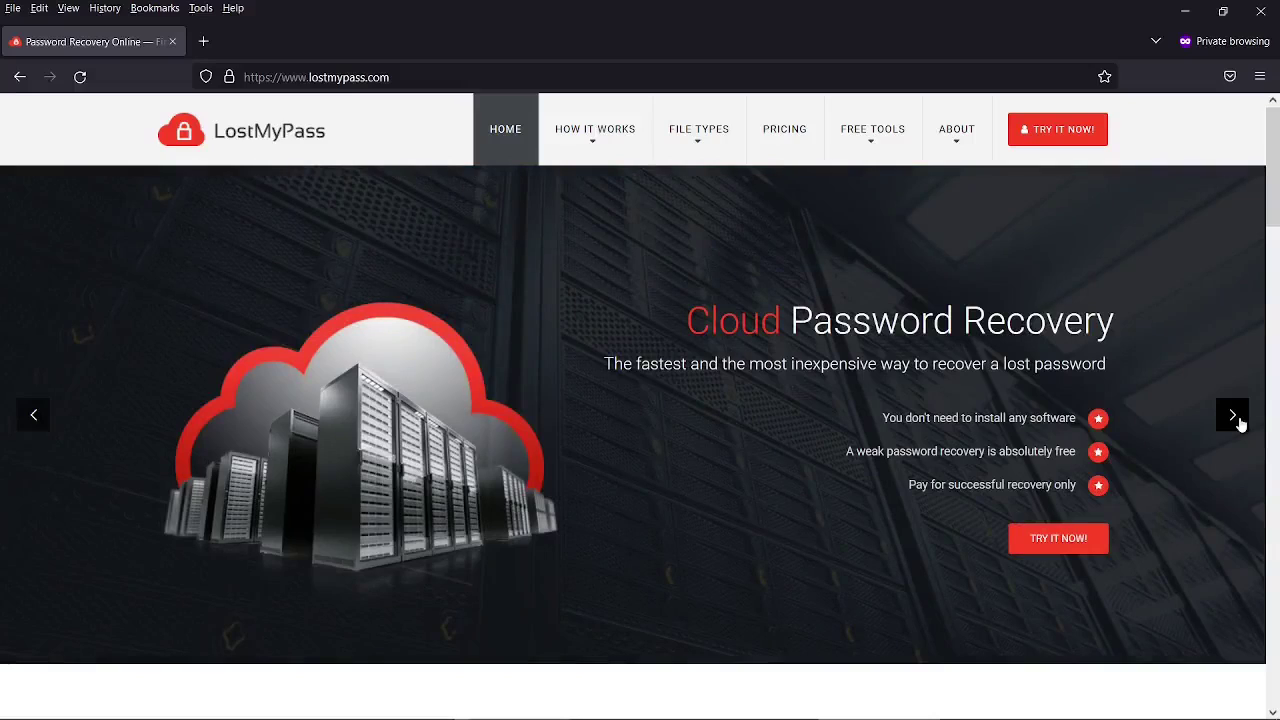
{"action": "left_click", "coordinate": [1238, 420]}
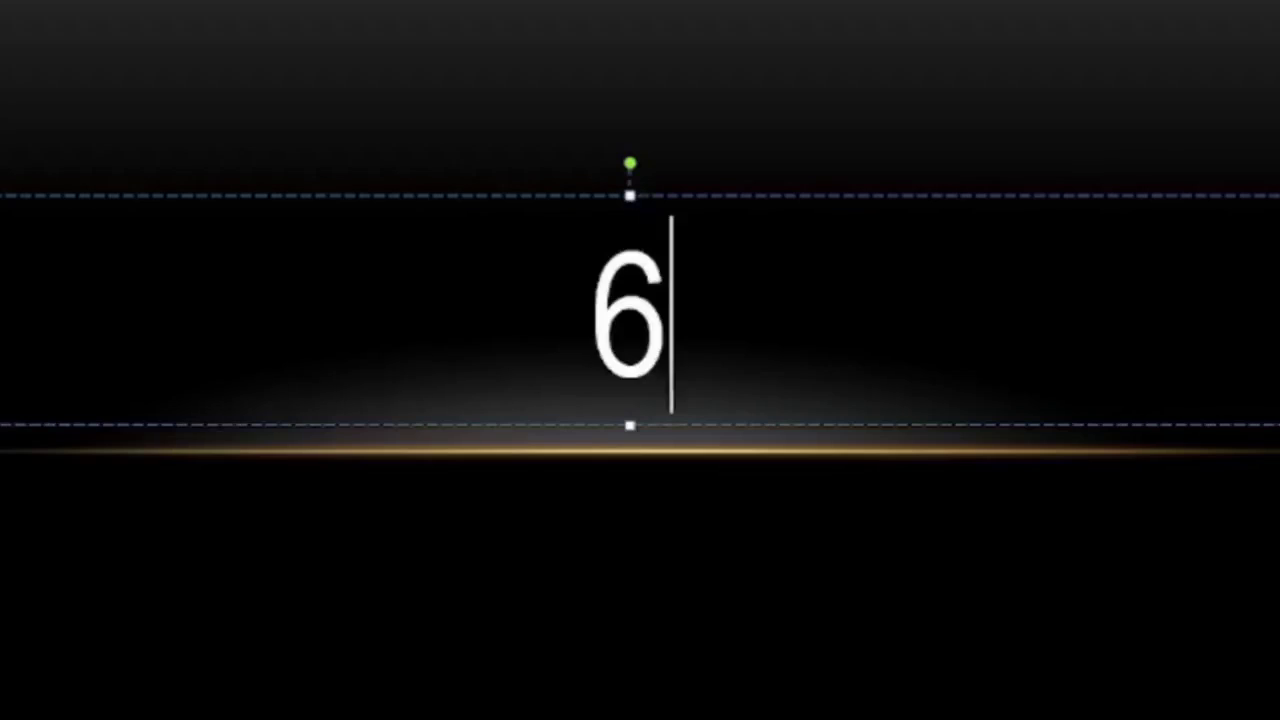
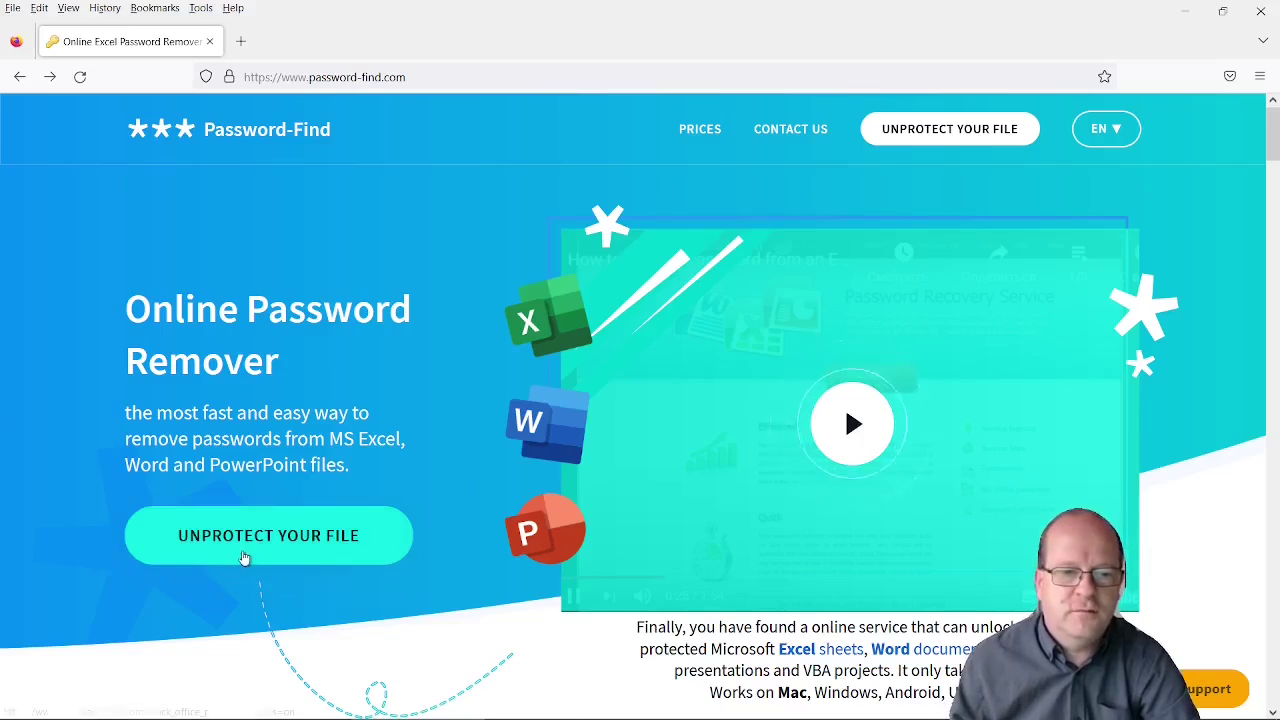
Submit strong password.xlsx to Password-Find and continue to Step 2, Select Approach.
{"action": "left_click", "coordinate": [249, 548]}
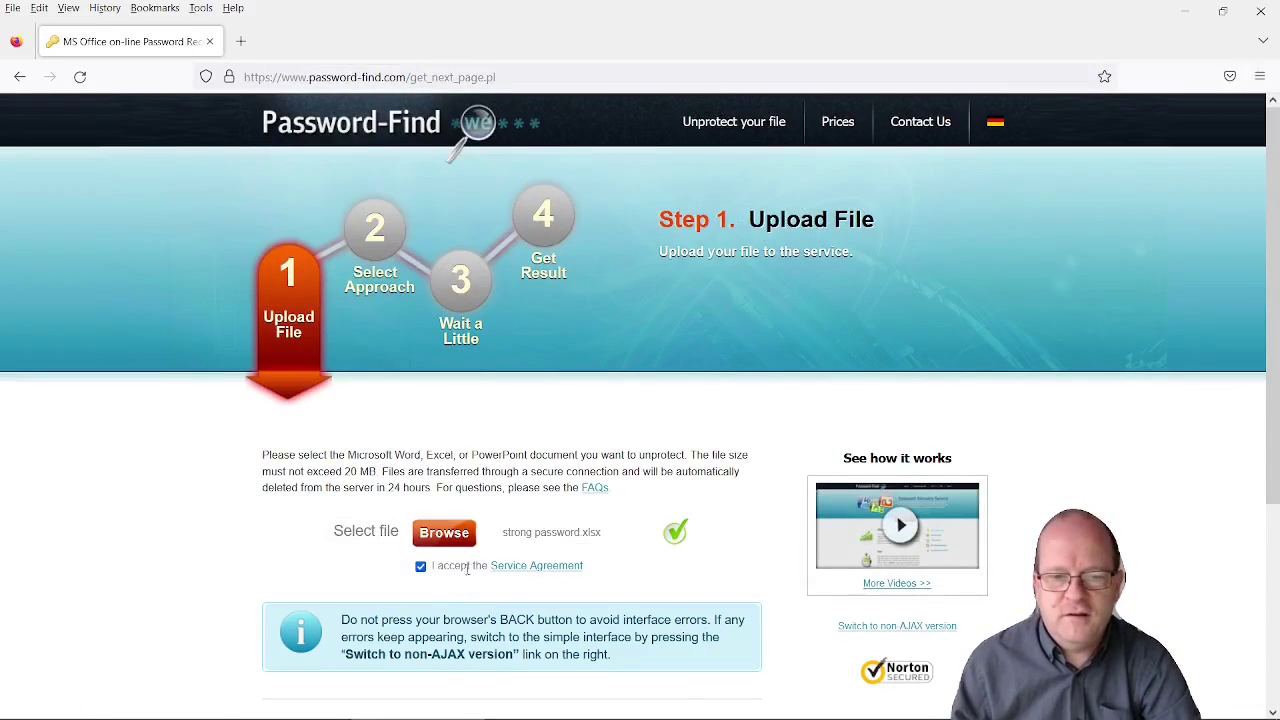
{"action": "scroll", "coordinate": [510, 582], "scroll_direction": "down", "scroll_amount": 4}
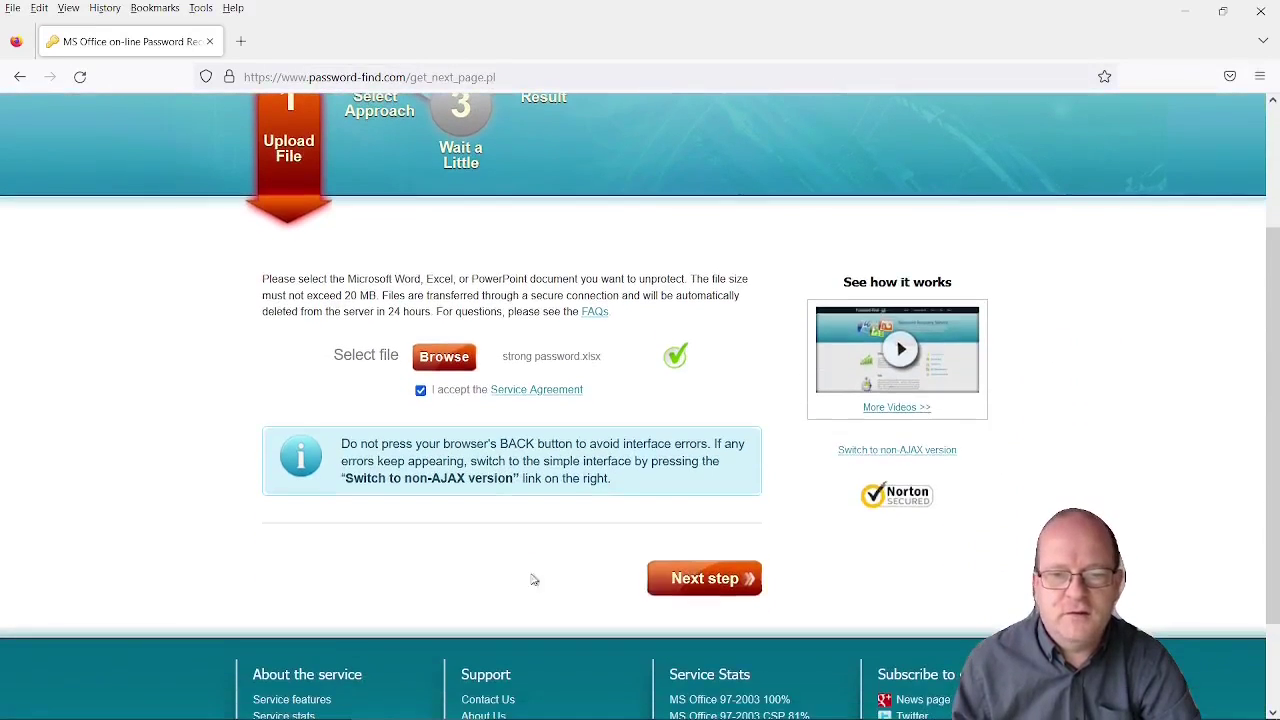
{"action": "left_click", "coordinate": [700, 577]}
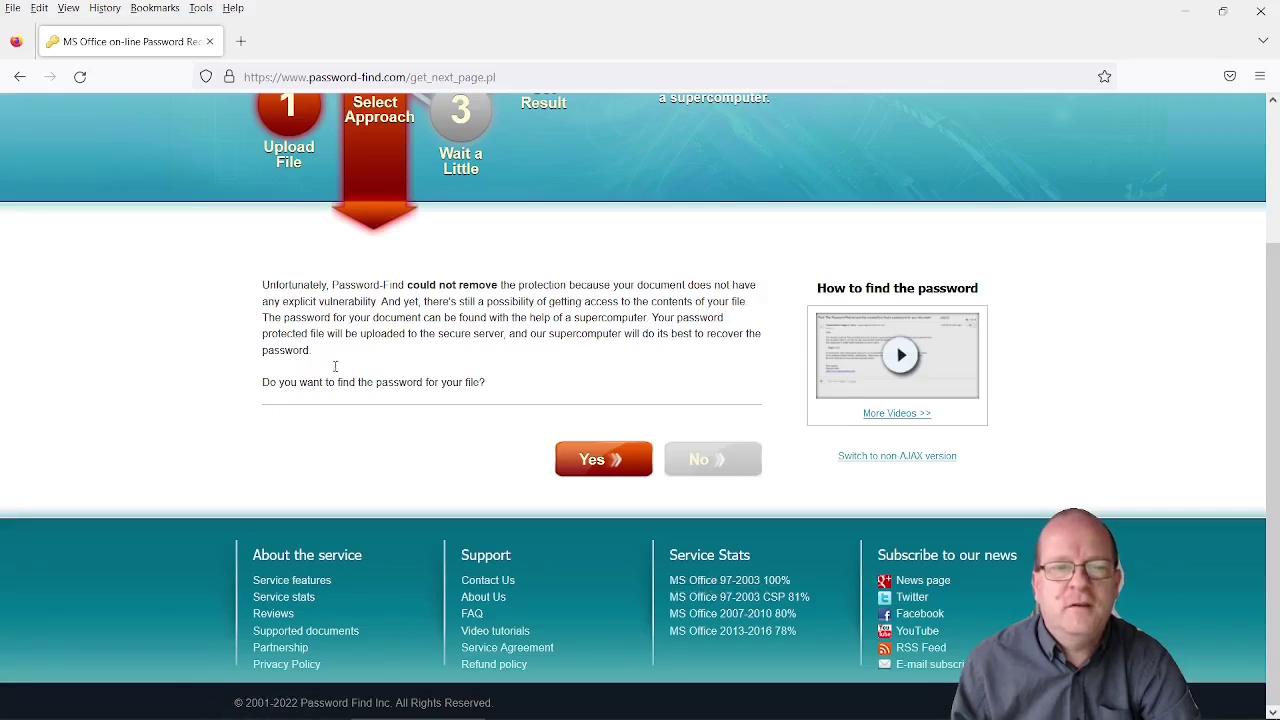
{"action": "scroll", "coordinate": [393, 348], "scroll_direction": "up", "scroll_amount": 3}
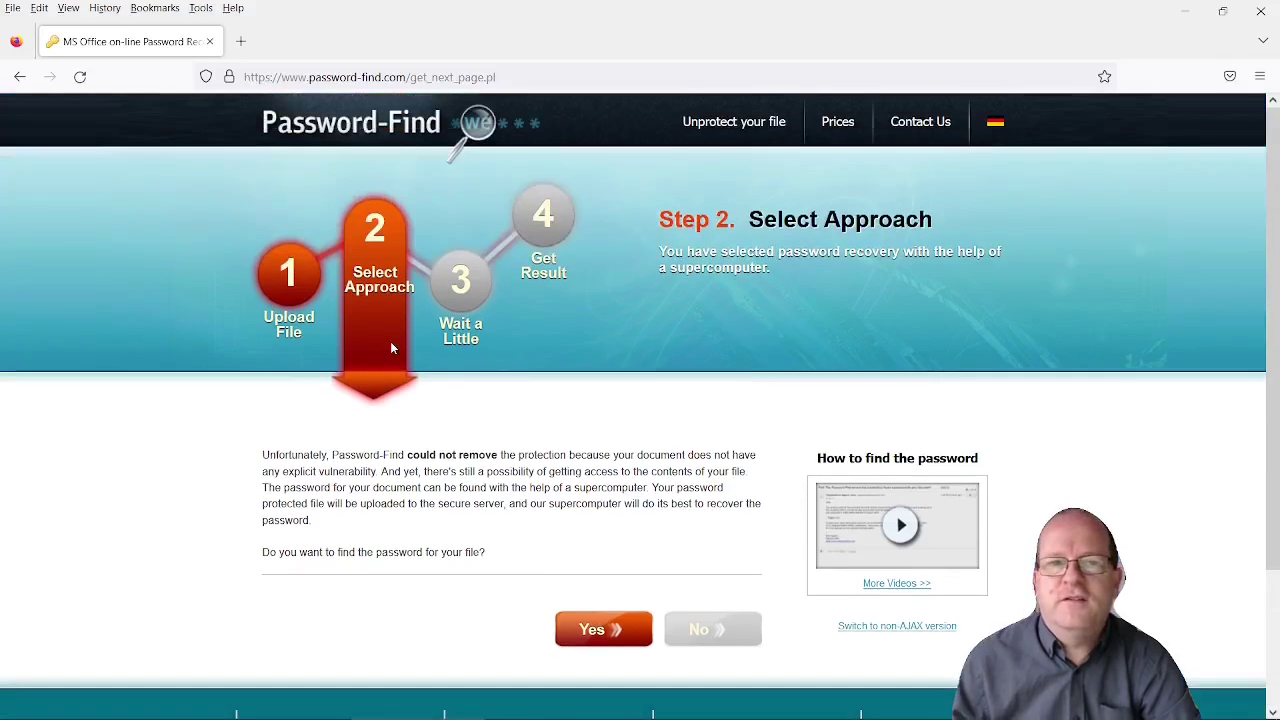
Accept supercomputer recovery and scroll through the email, license key and hints form.
{"action": "left_click", "coordinate": [600, 629]}
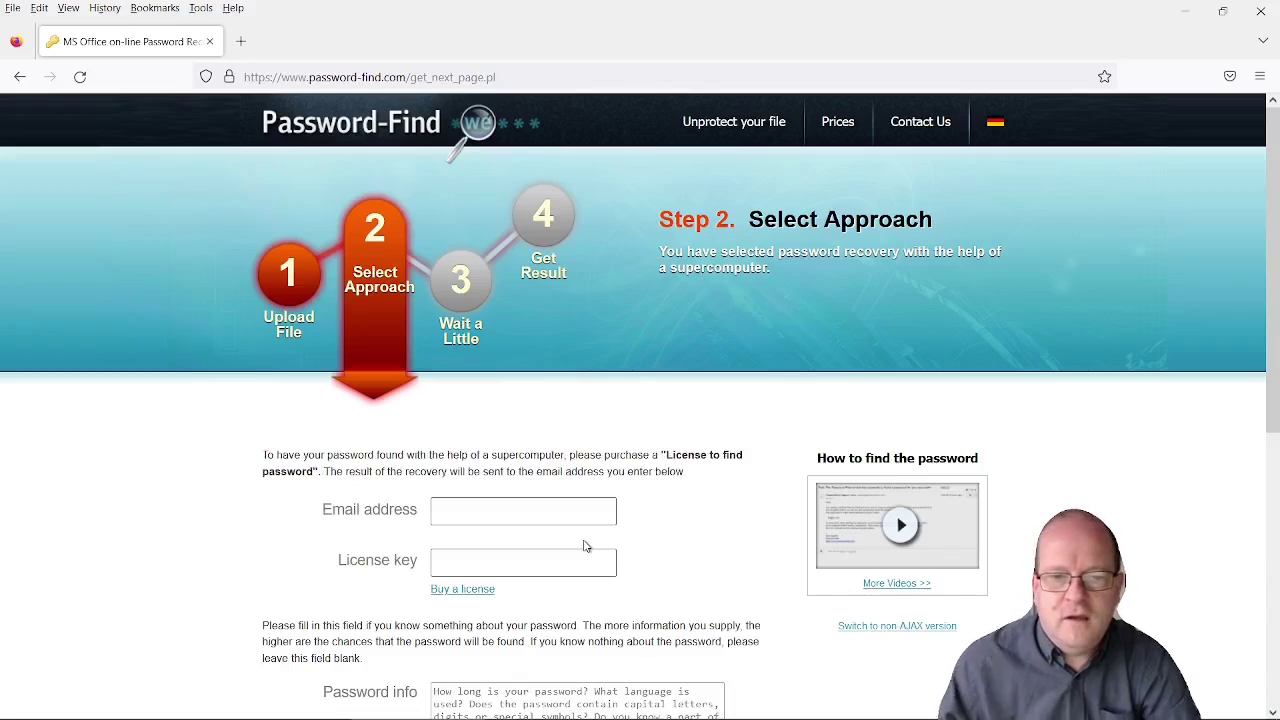
{"action": "scroll", "coordinate": [757, 491], "scroll_direction": "down", "scroll_amount": 3}
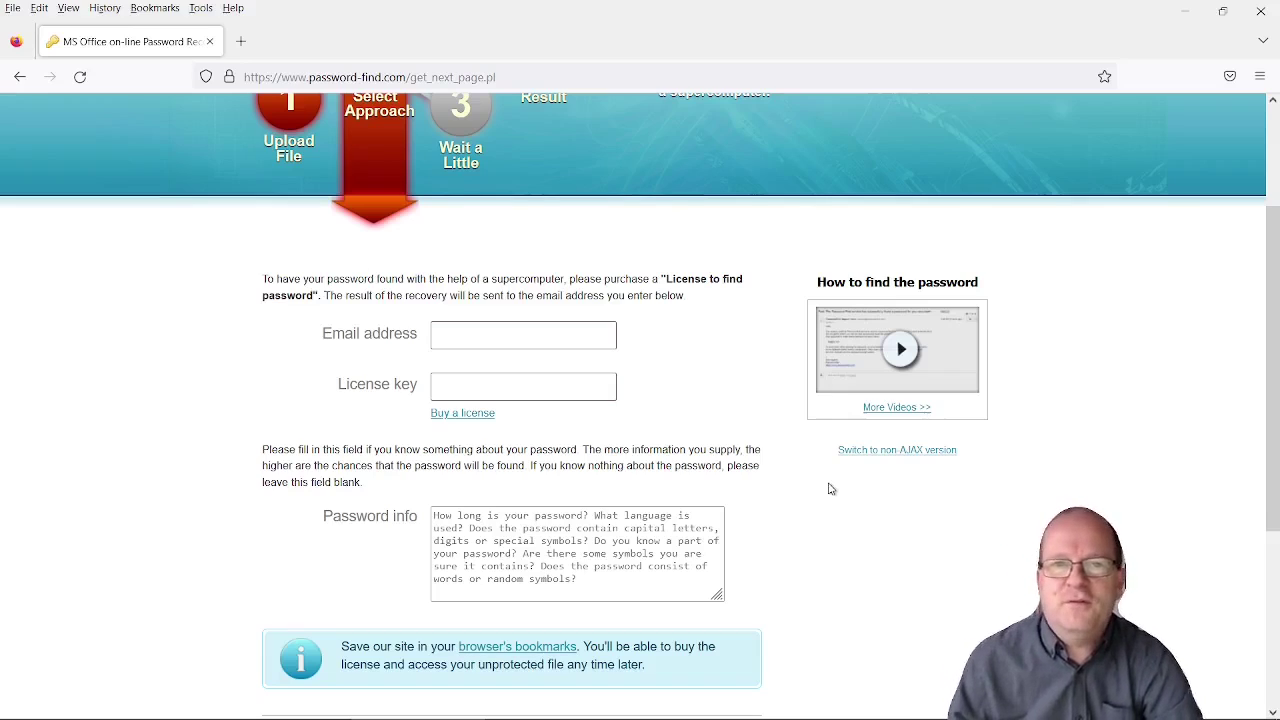
{"action": "scroll", "coordinate": [829, 489], "scroll_direction": "up", "scroll_amount": 3}
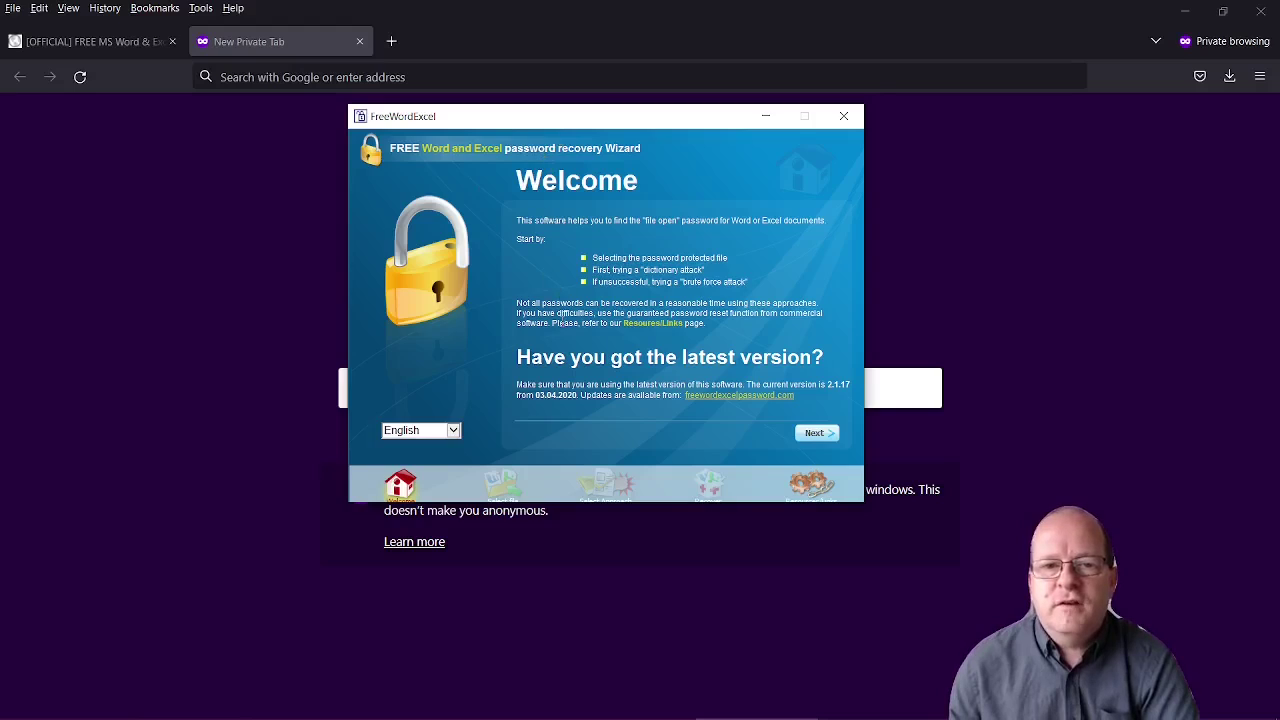
Advance the FreeWordExcel wizard from Welcome to the file-selection page.
{"action": "left_click", "coordinate": [815, 433]}
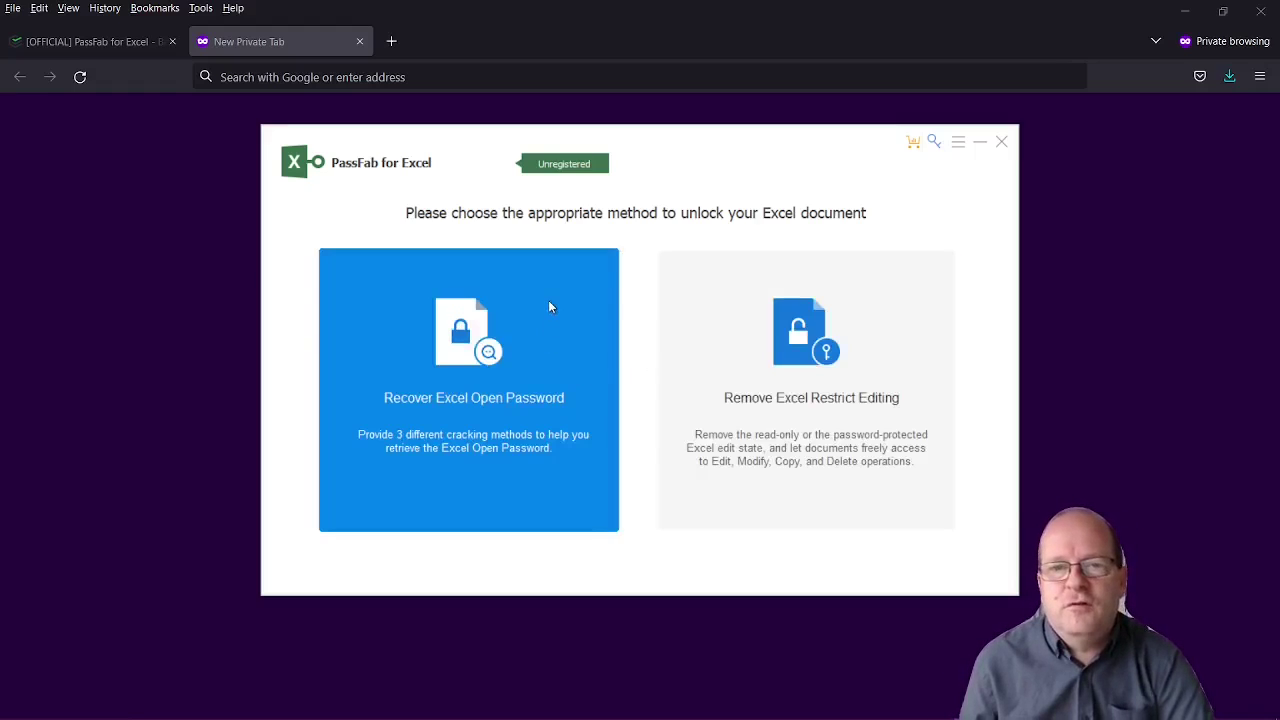
Choose Recover Excel Open Password and add strong password.xlsx to PassFab.
{"action": "left_click", "coordinate": [456, 358]}
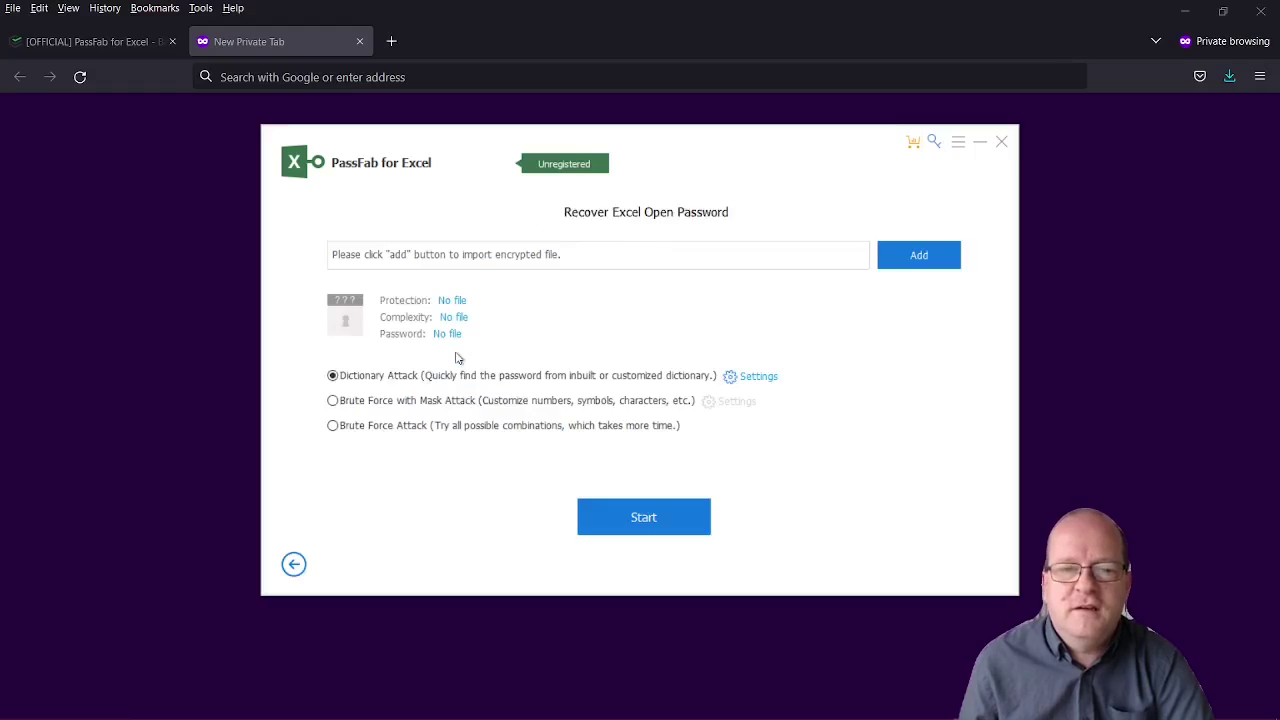
{"action": "left_click", "coordinate": [904, 263]}
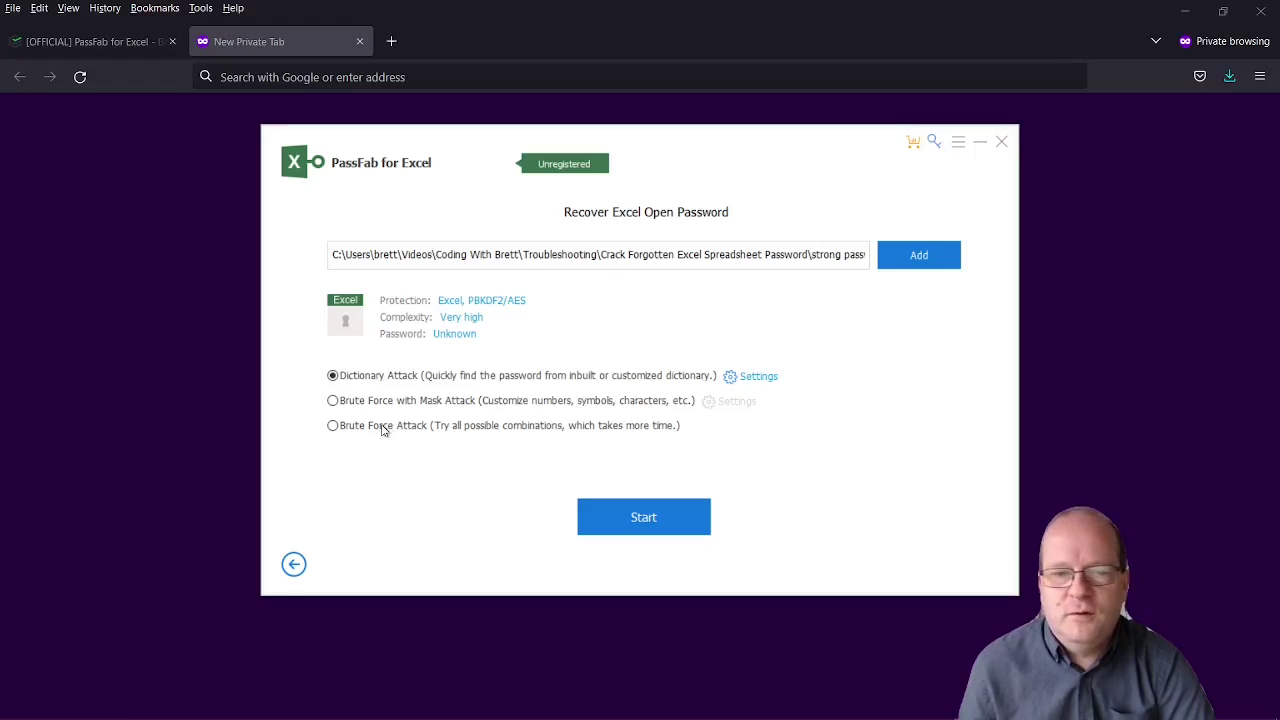
Set Brute Force with Mask Attack to 52-character passwords using all character sets, including symbols.
{"action": "left_click", "coordinate": [333, 400]}
{"action": "left_click", "coordinate": [735, 401]}
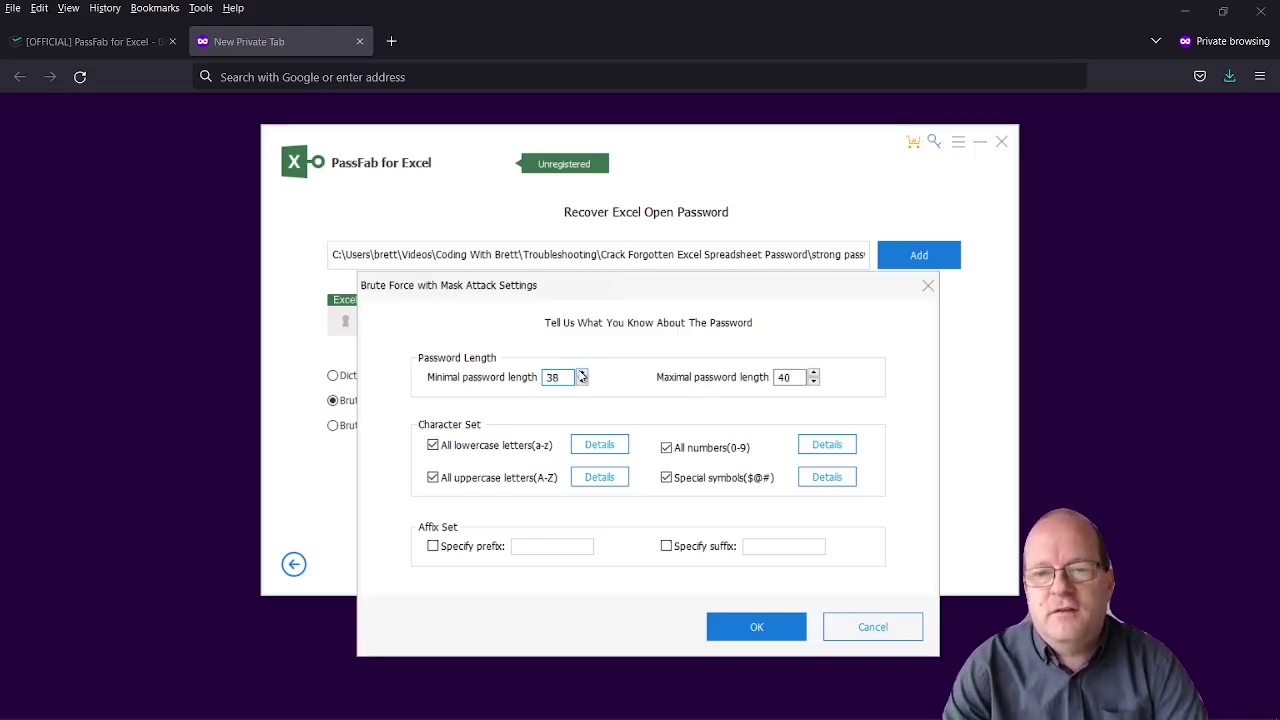
{"action": "left_click", "coordinate": [582, 373]}
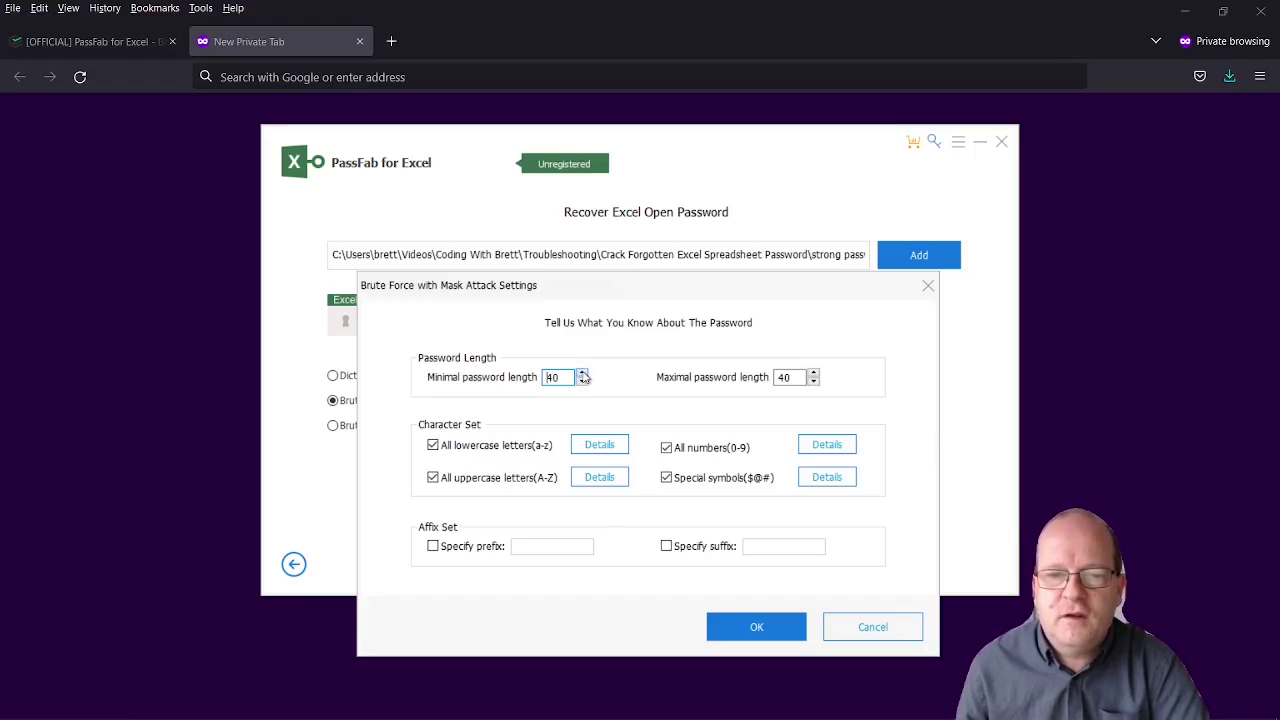
{"action": "left_click", "coordinate": [582, 381]}
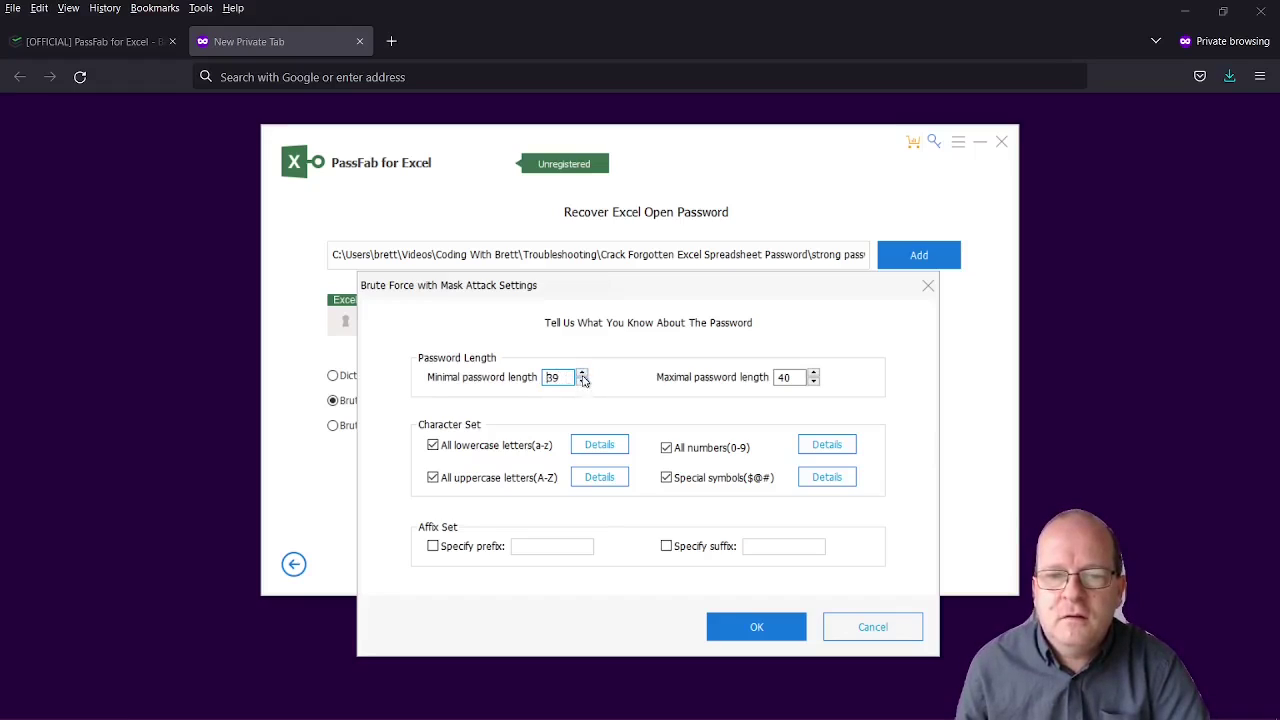
{"action": "left_click", "coordinate": [814, 373]}
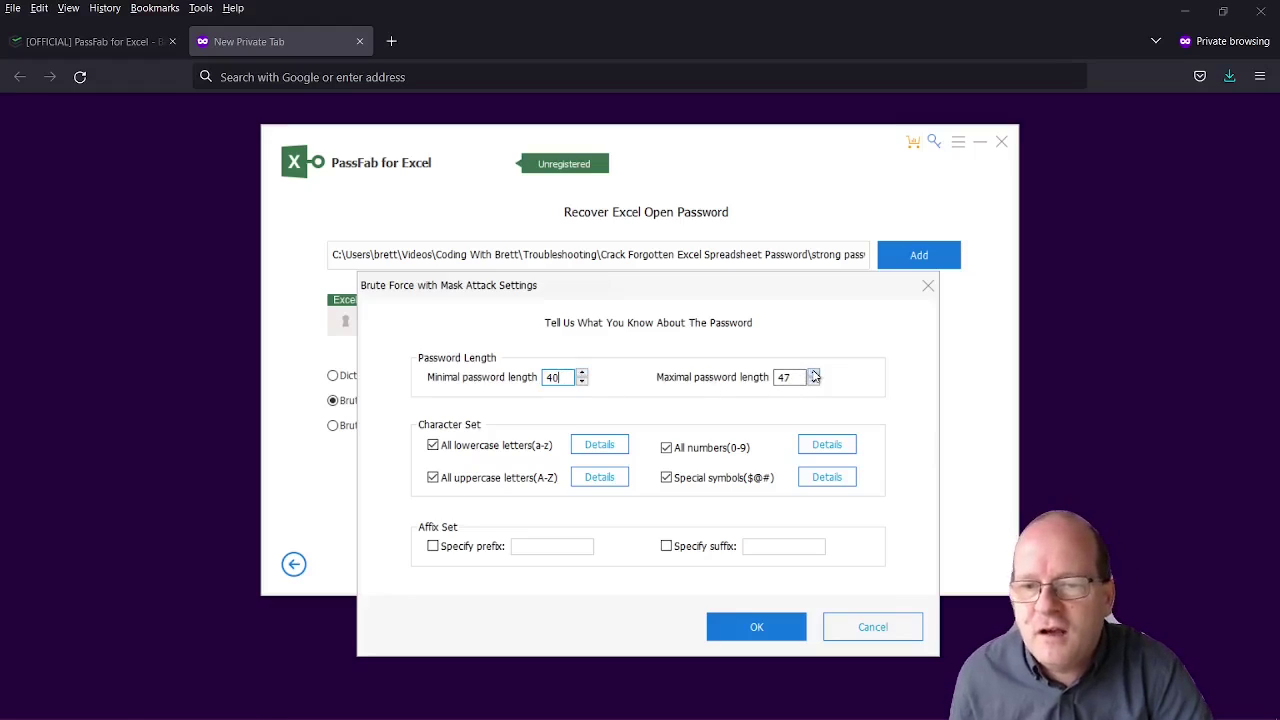
{"action": "left_click", "coordinate": [814, 373]}
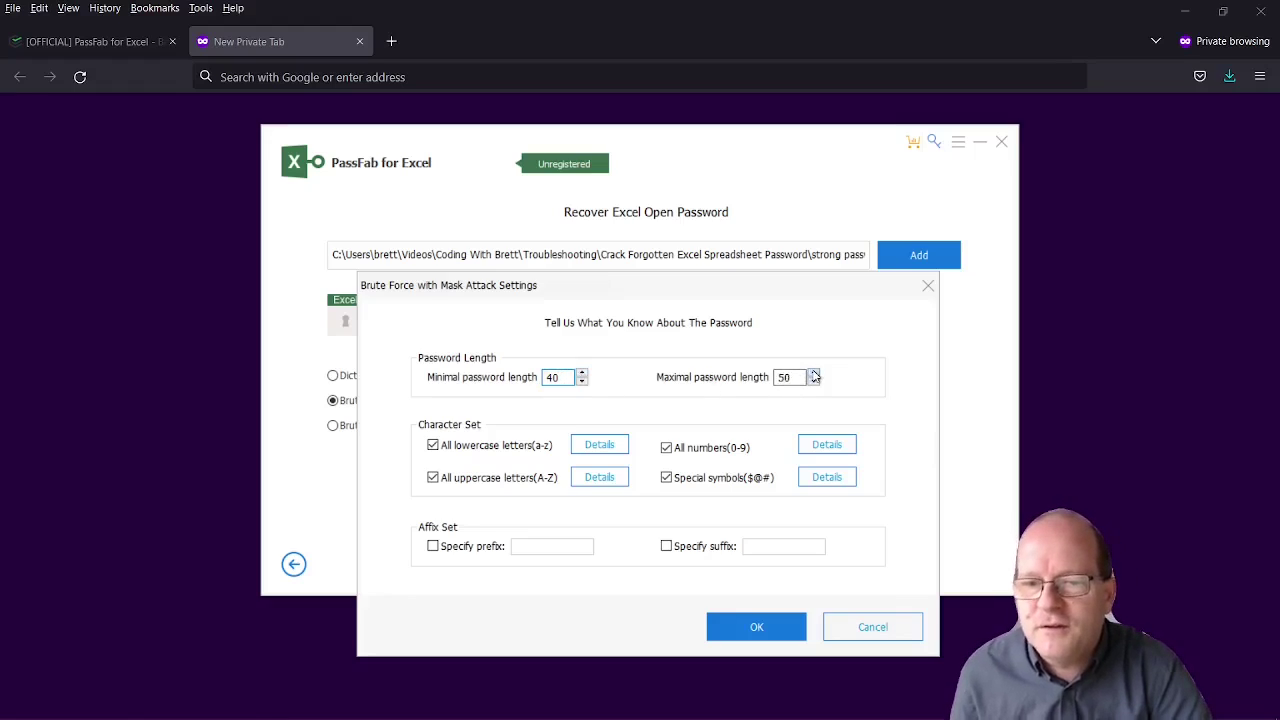
{"action": "left_click", "coordinate": [582, 373]}
{"action": "left_click", "coordinate": [582, 373]}
{"action": "left_click", "coordinate": [582, 373]}
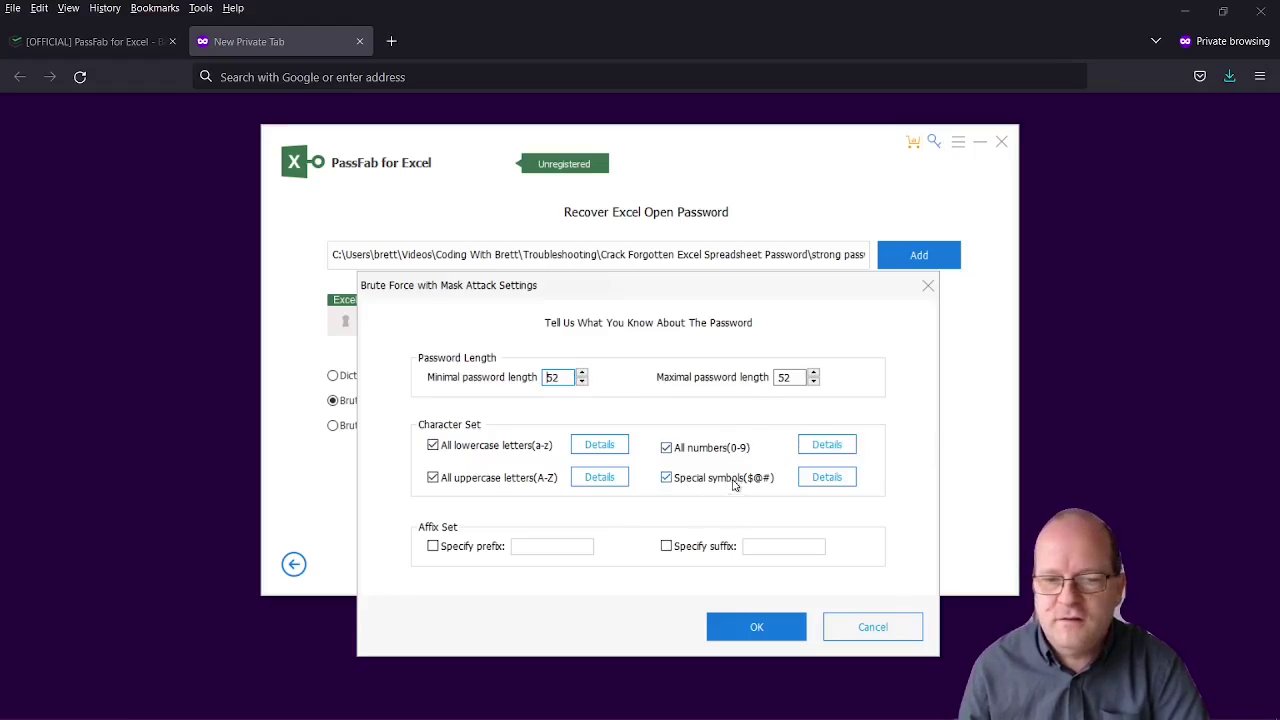
{"action": "left_click", "coordinate": [666, 477]}
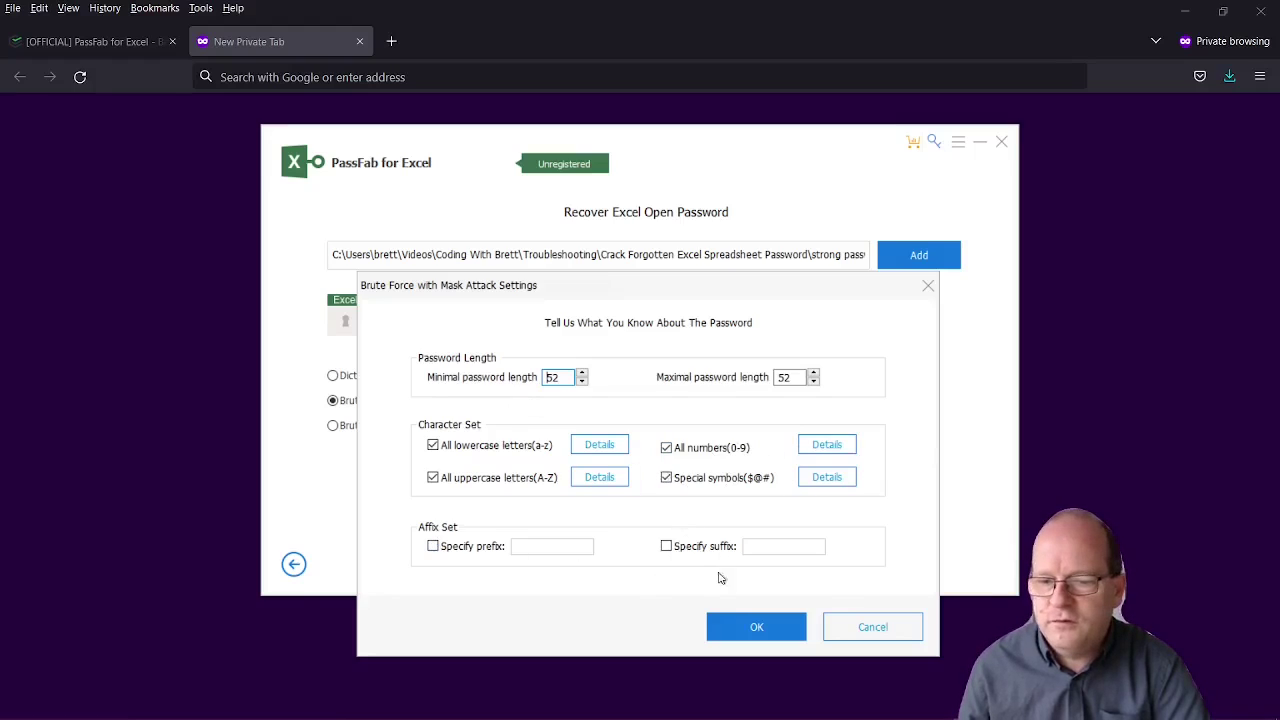
{"action": "left_click", "coordinate": [738, 626]}
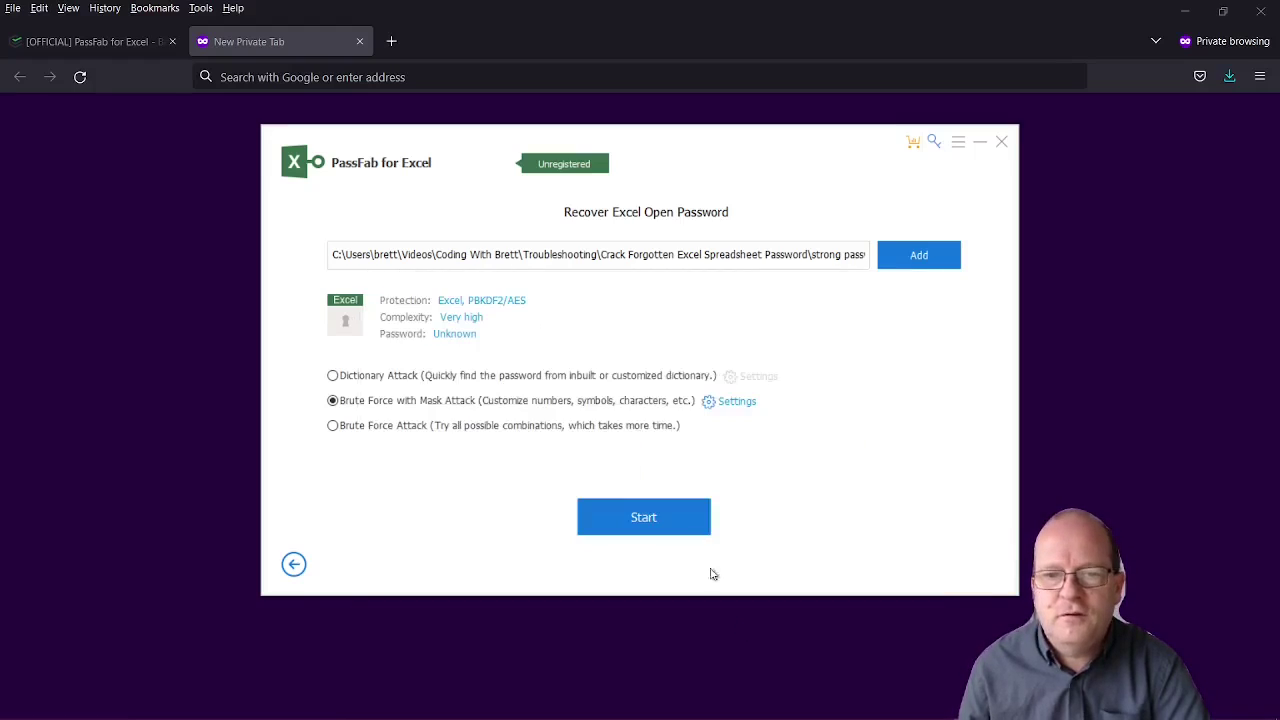
Start the mask-attack recovery, triggering the Register error about a missing email or code.
{"action": "left_click", "coordinate": [631, 512]}
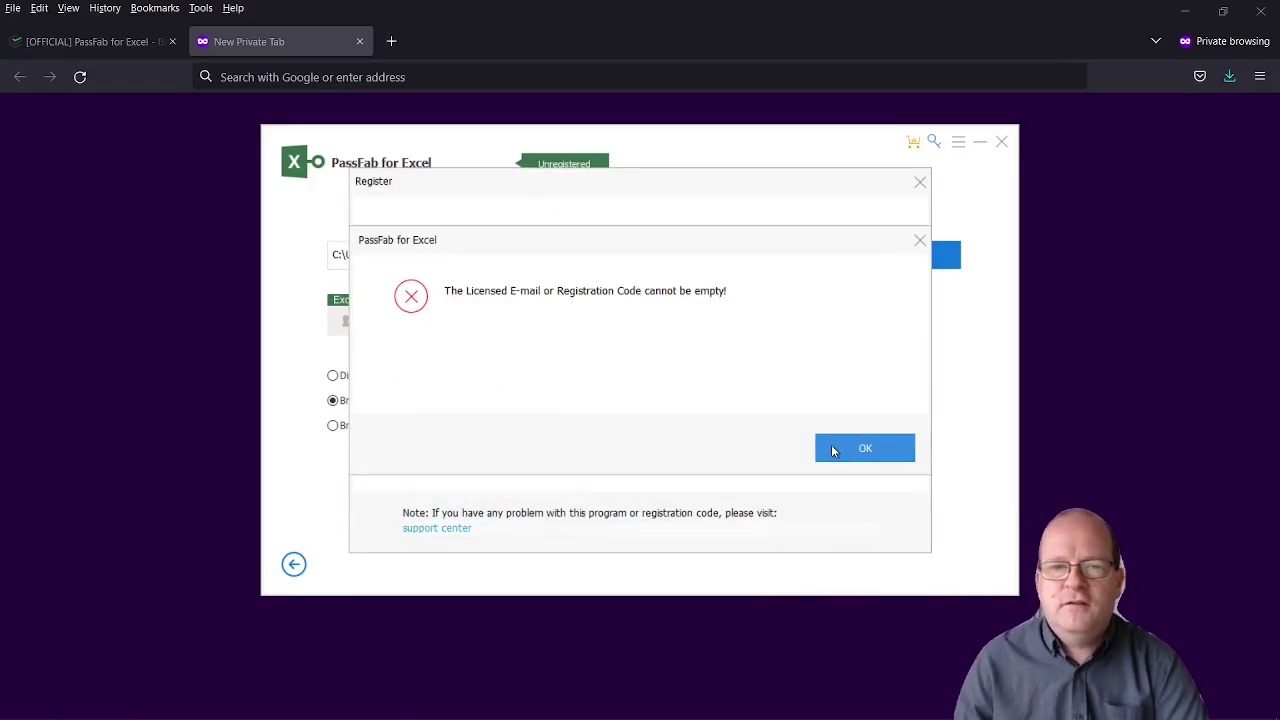